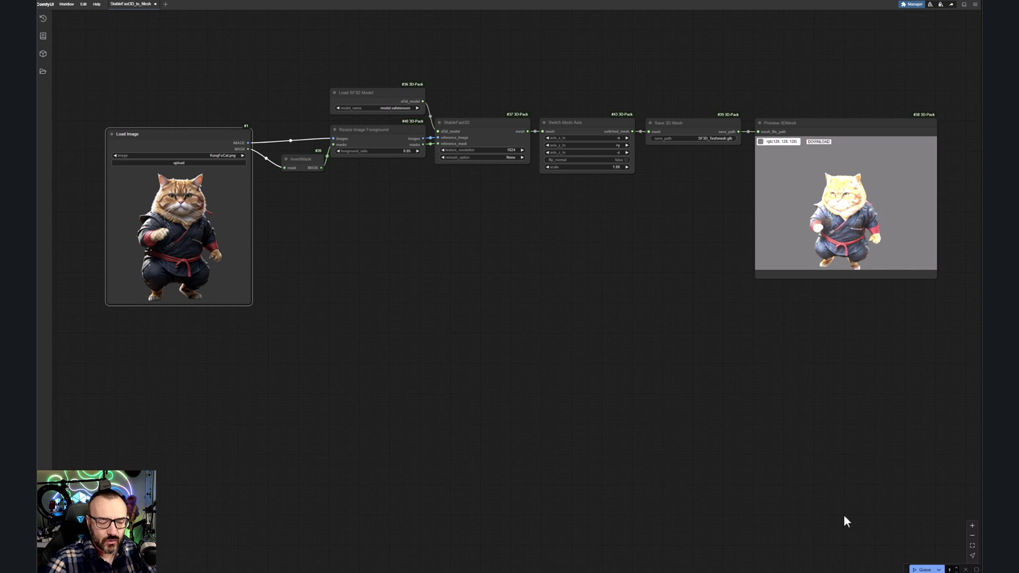
Step: Switch to VUE and rotate the cat mesh in the Top View so that it faces straight ahead
key("alt+Tab")
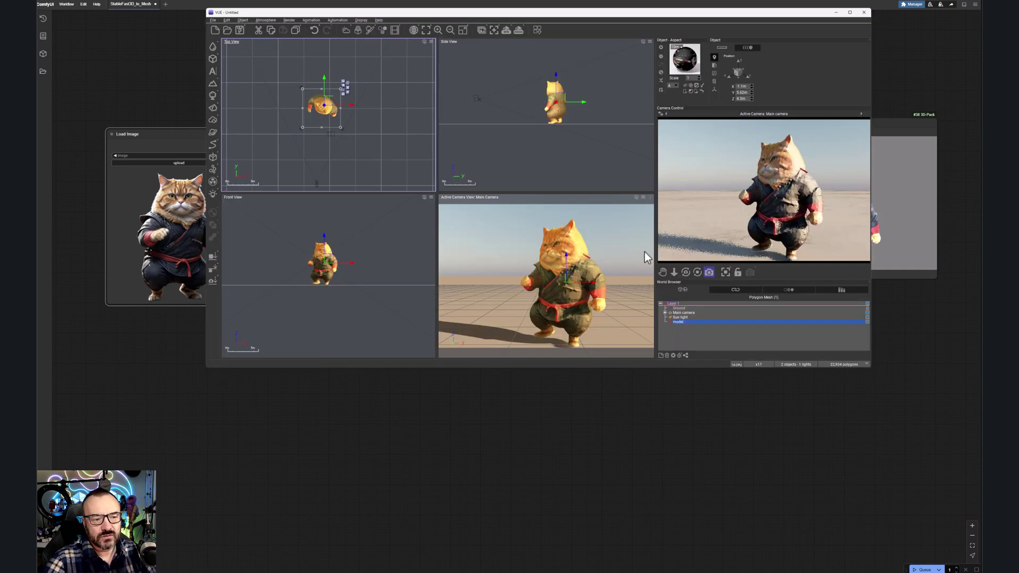
left_click_drag(302, 127, 349, 126)
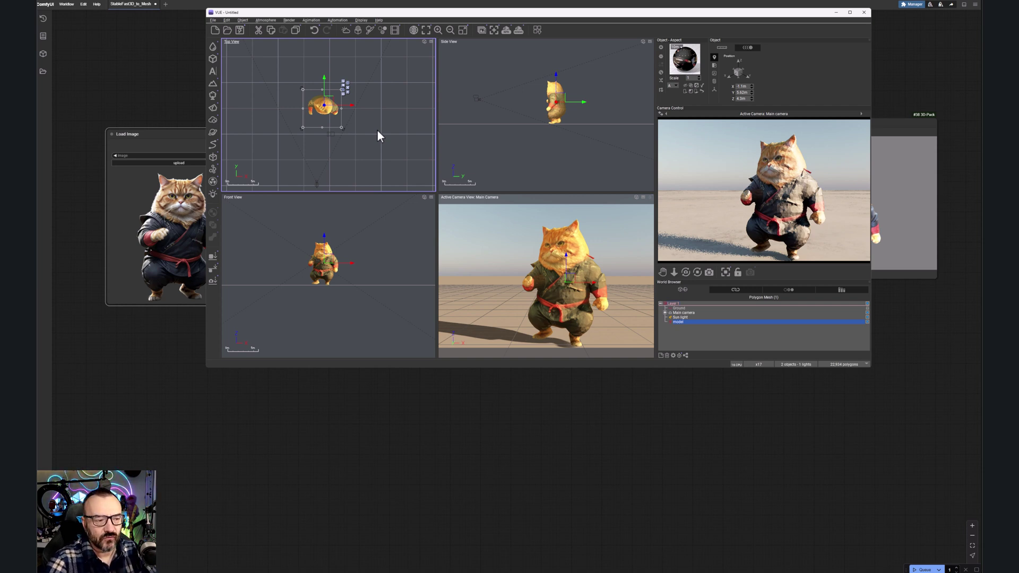
Step: Switch to the TRELLIS GitHub repository and review its file list and the README's overview, features and updates
left_click(132, 71)
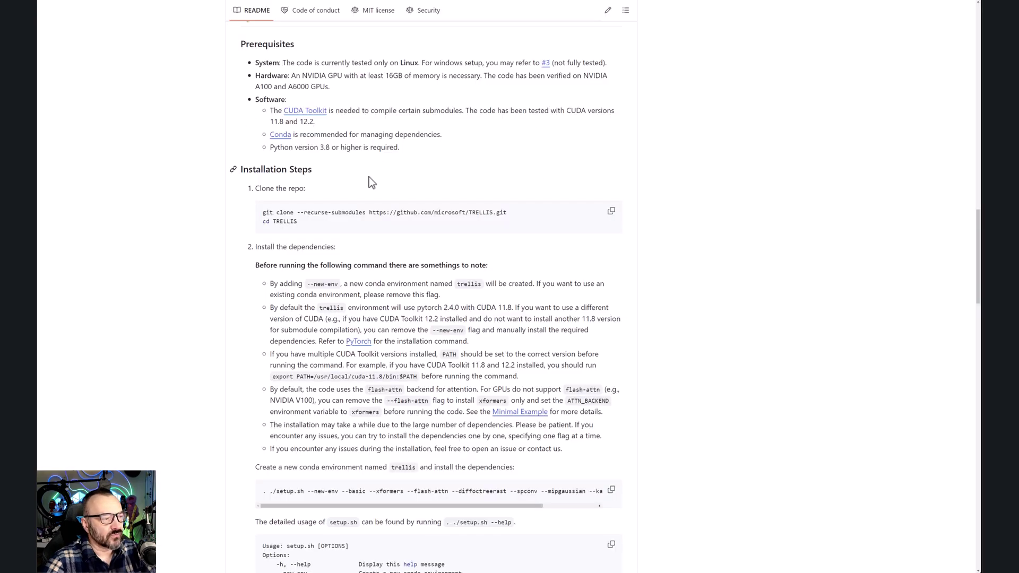
scroll(369, 177, "up", 15)
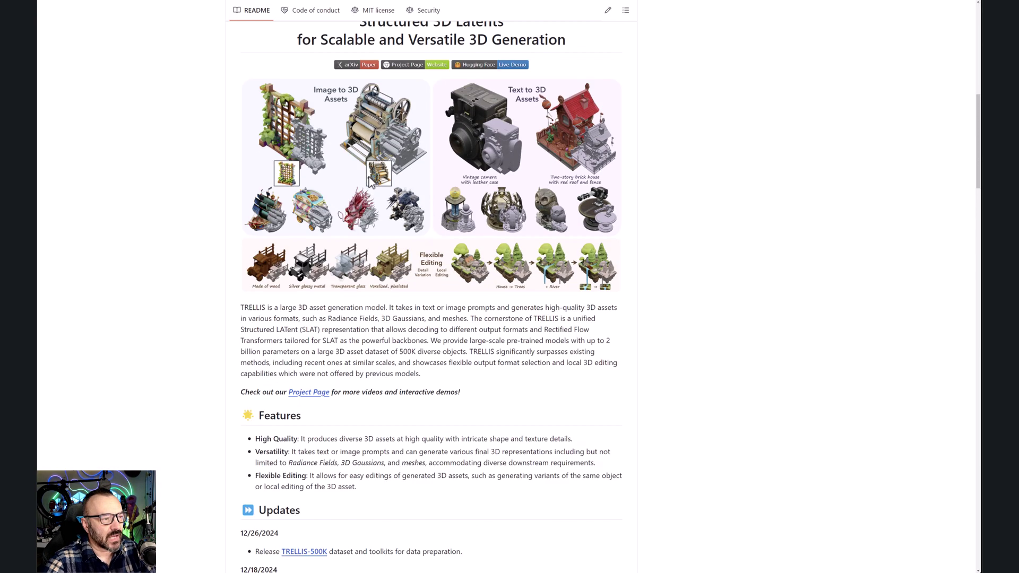
scroll(370, 181, "up", 9)
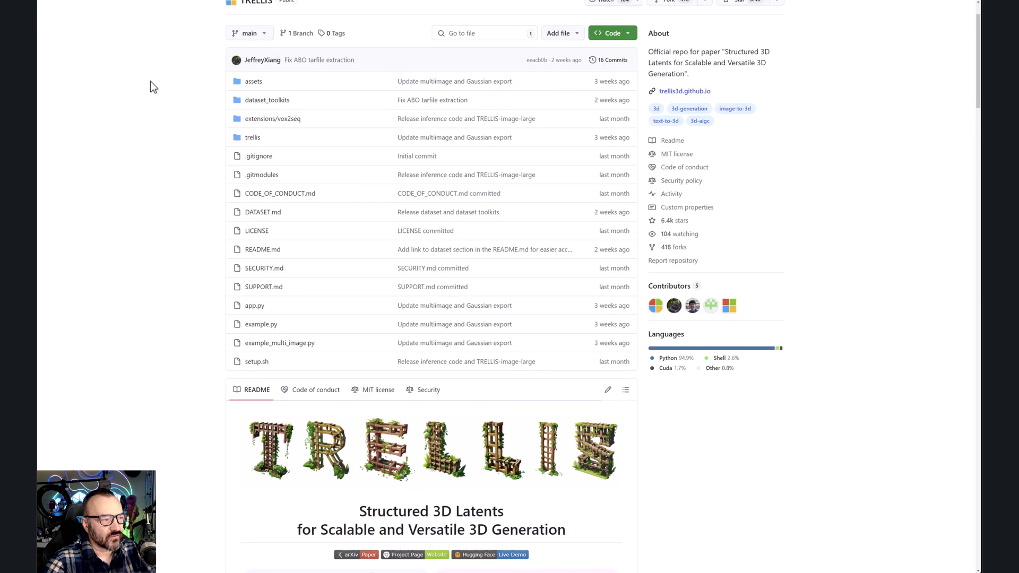
scroll(173, 151, "up", 1)
scroll(176, 286, "down", 5)
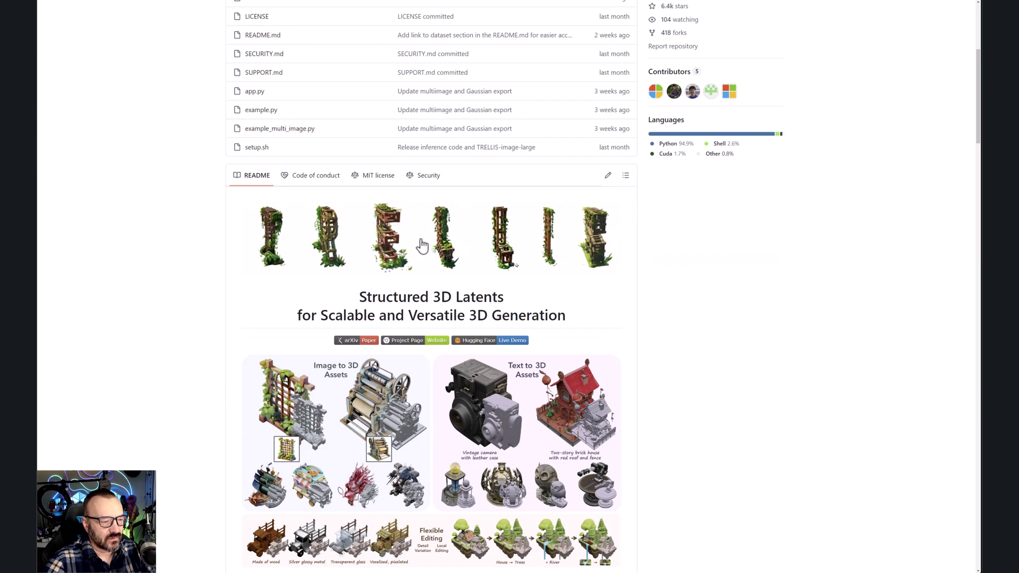
scroll(462, 228, "down", 2)
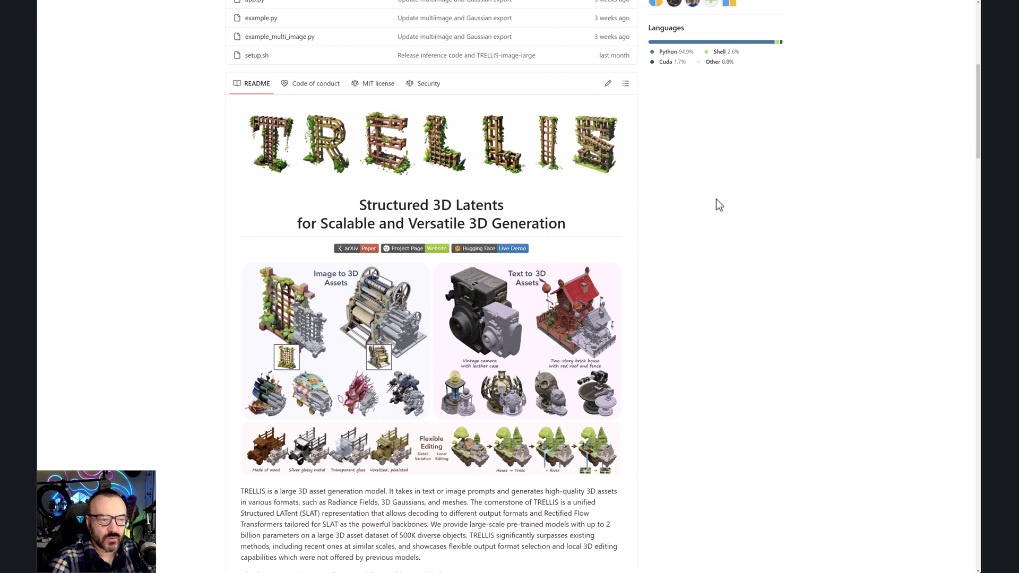
scroll(685, 213, "down", 4)
scroll(678, 222, "down", 5)
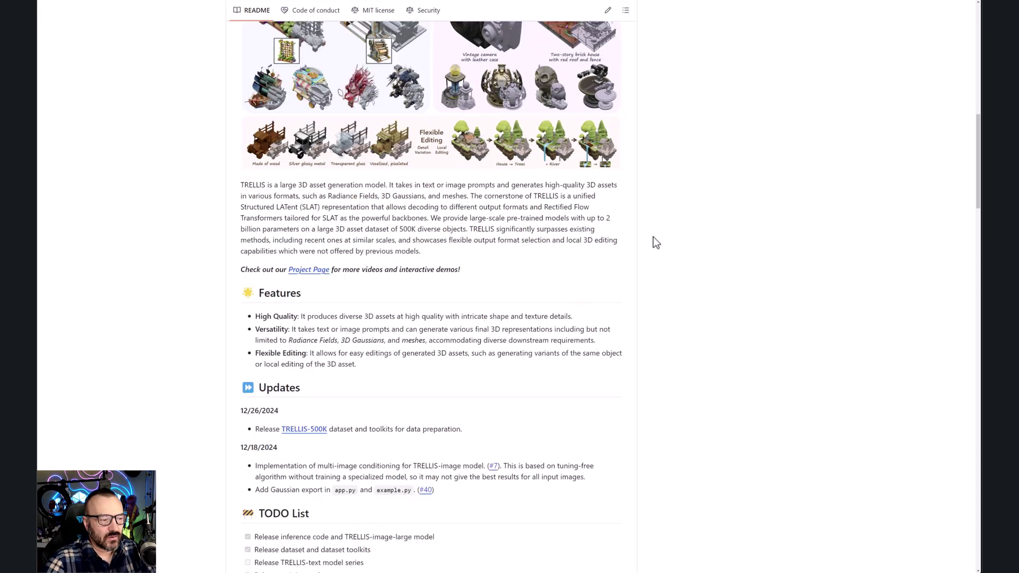
scroll(218, 255, "down", 4)
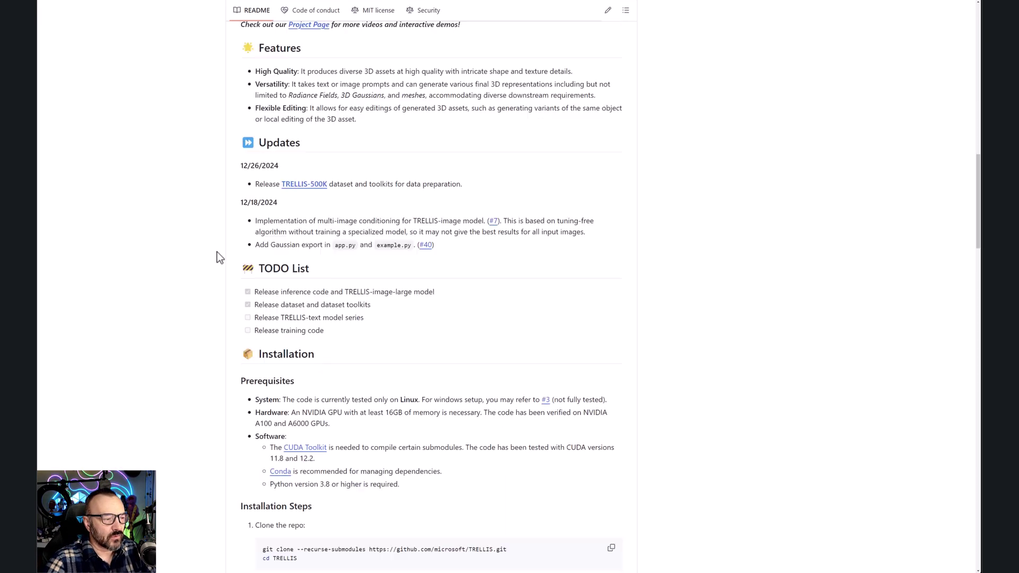
Step: Examine the README's installation prerequisites, highlighting the line about the CUDA Toolkit requirement
scroll(266, 190, "down", 3)
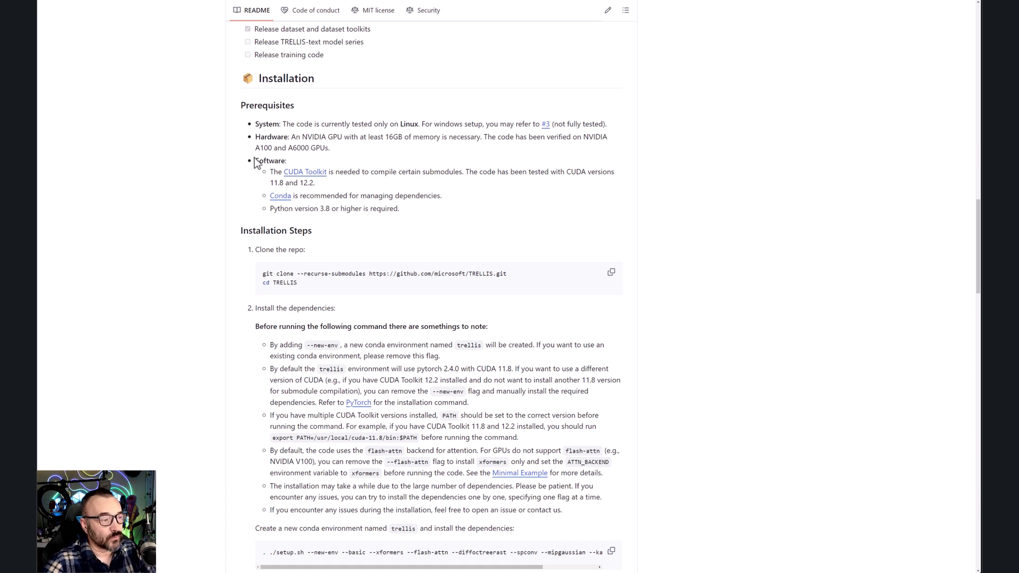
left_click_drag(269, 172, 367, 172)
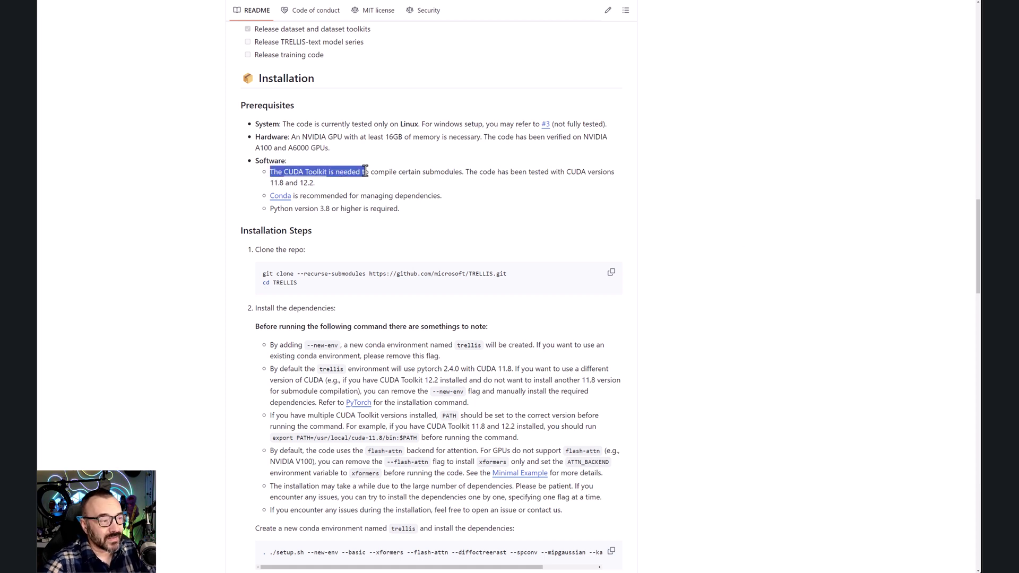
left_click(412, 168)
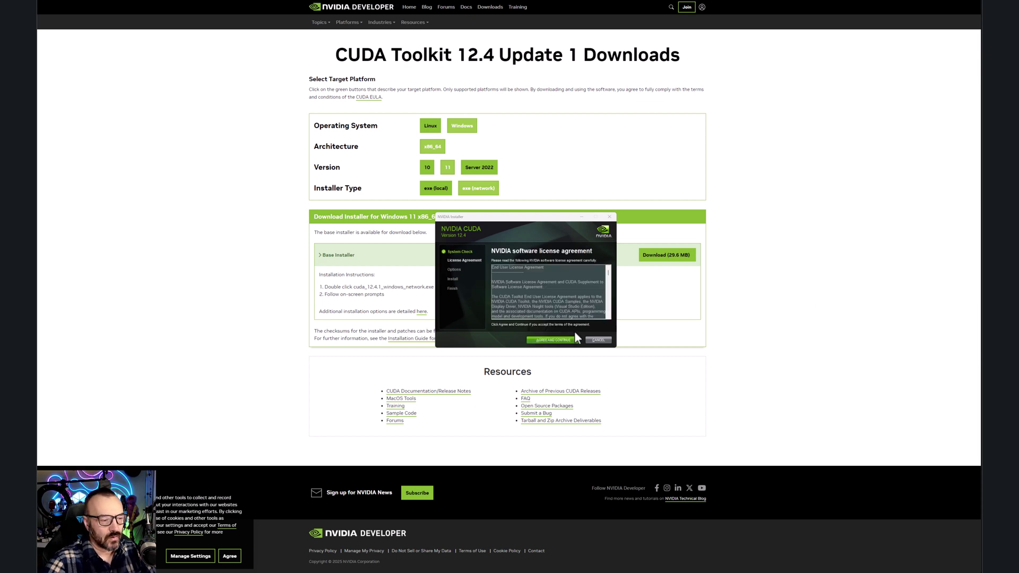
Step: Accept the NVIDIA CUDA 12.4 installer's licence and deselect all component groups in the custom installation options
left_click(573, 341)
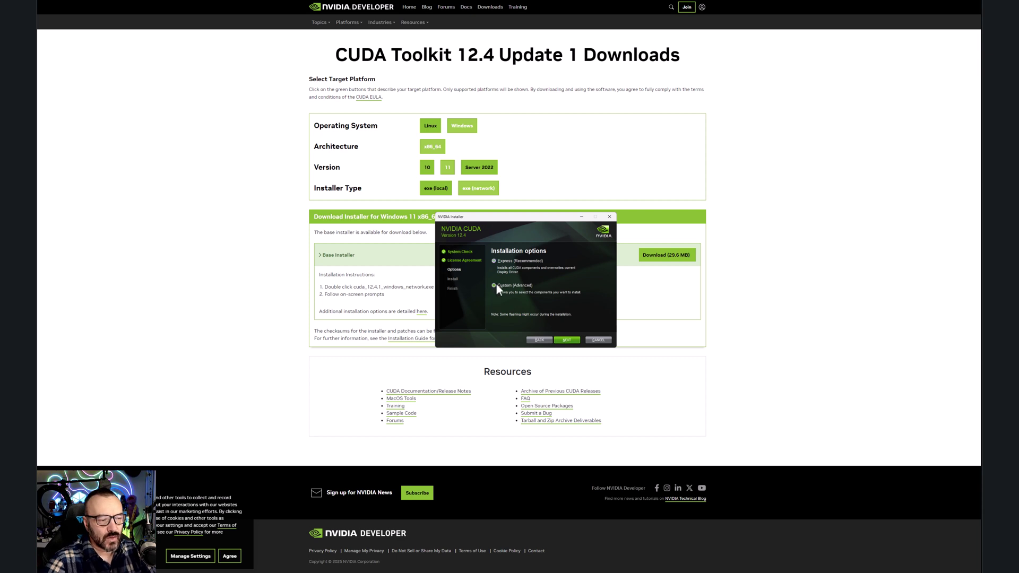
left_click(567, 340)
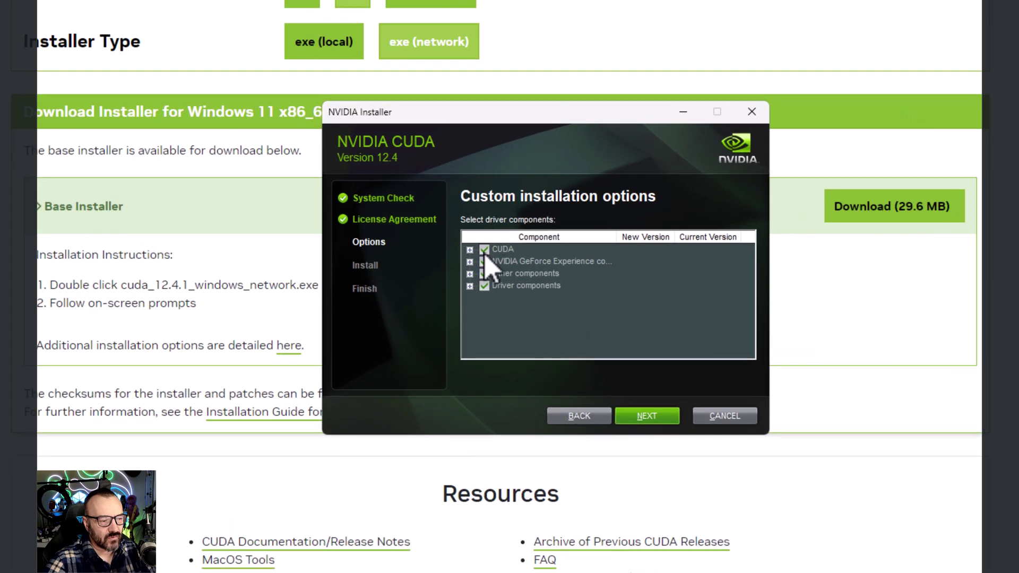
left_click(484, 250)
left_click(484, 262)
left_click(484, 273)
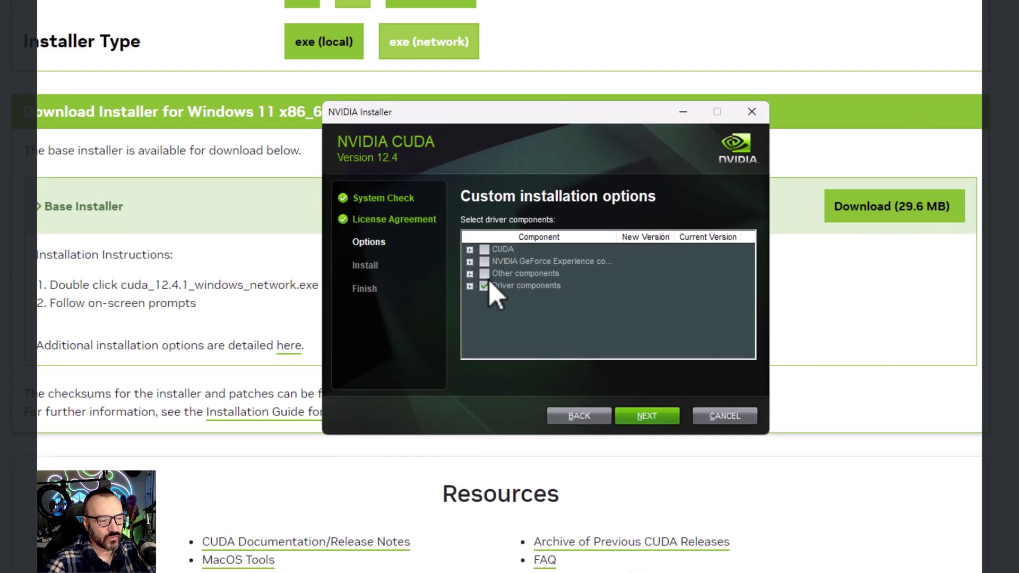
left_click(485, 286)
Step: Select only the Runtime Libraries and the Development Compiler under CUDA, and cancel the installer
left_click(470, 250)
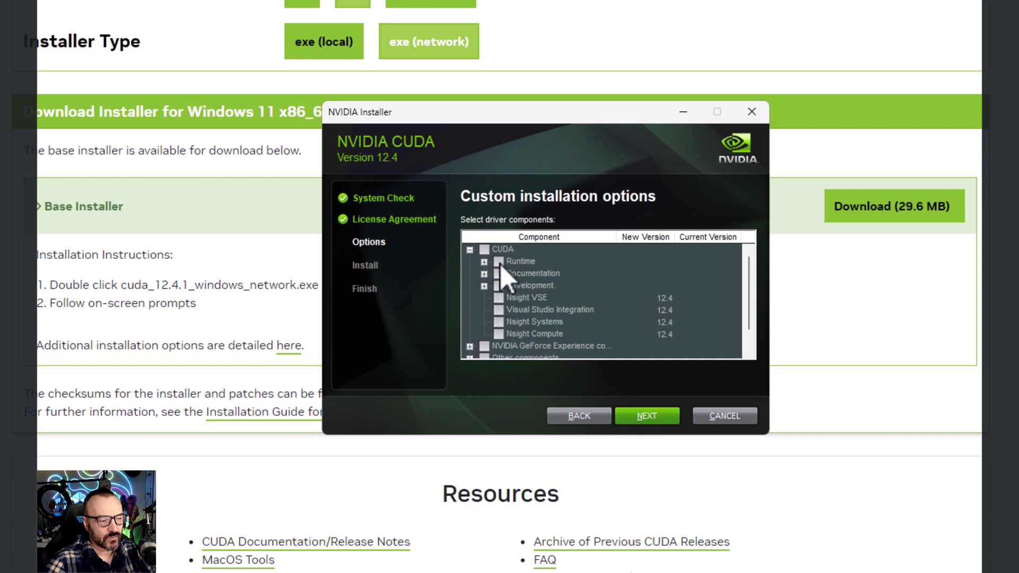
left_click(499, 262)
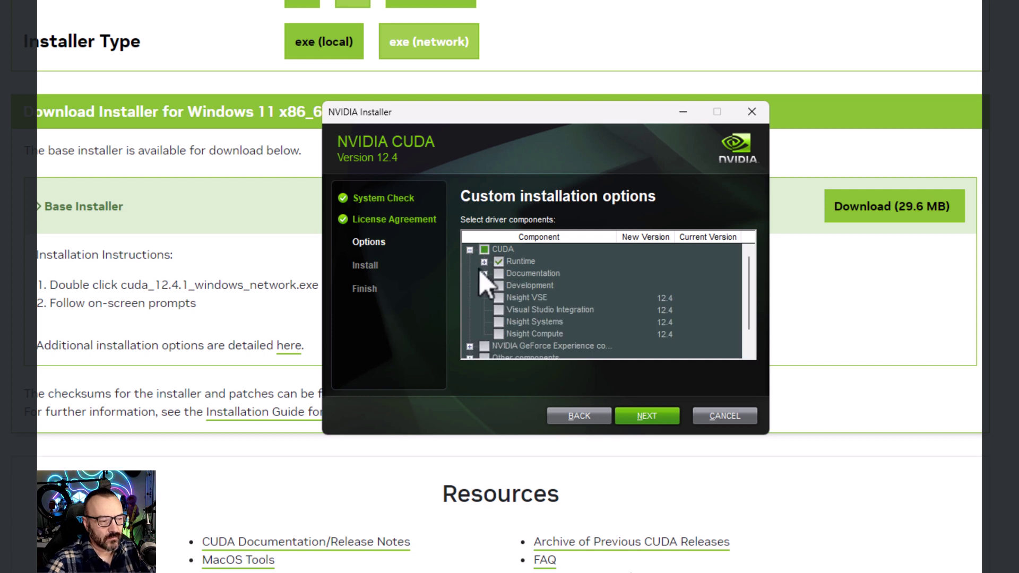
left_click(485, 263)
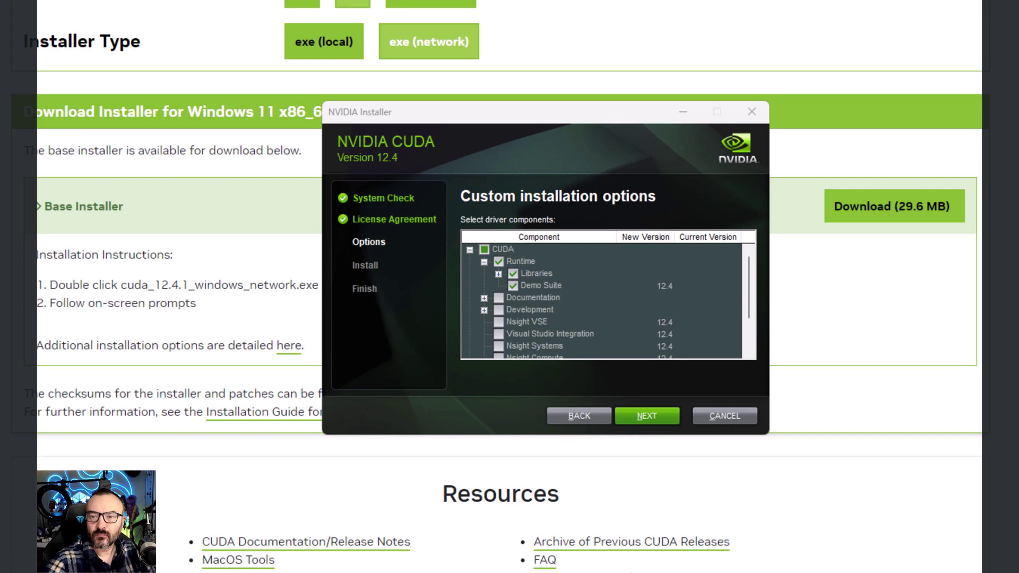
left_click(513, 286)
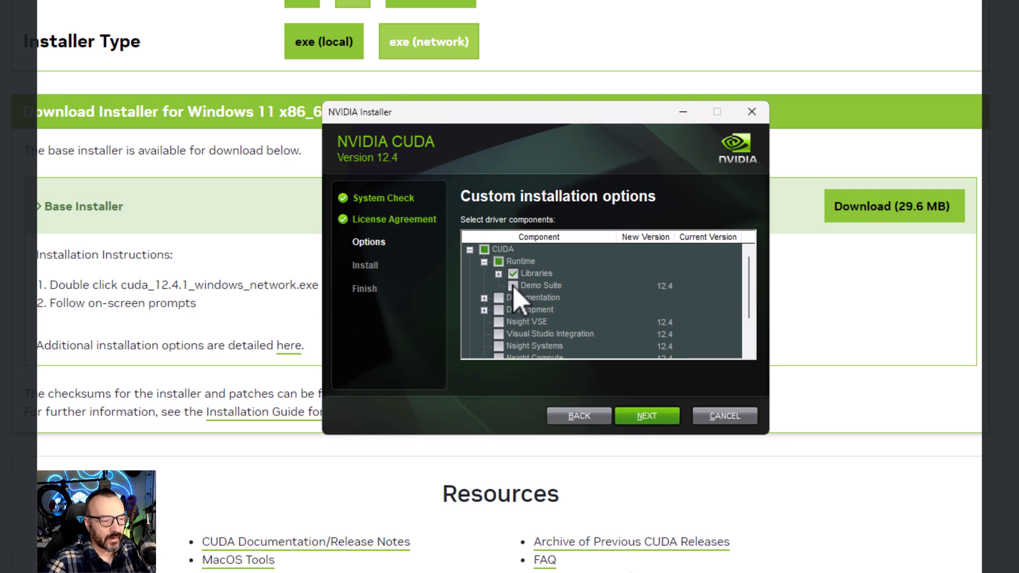
left_click(483, 310)
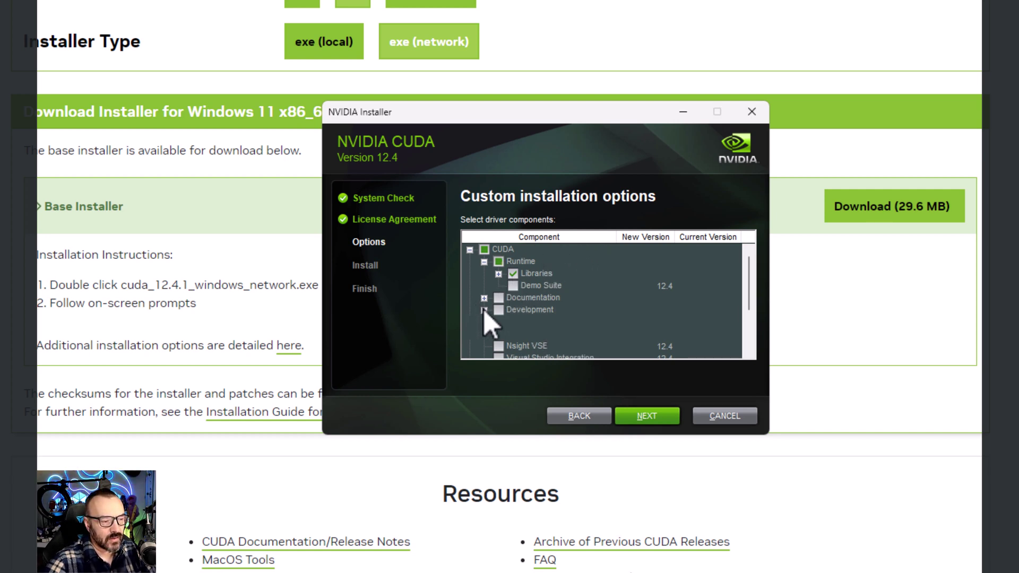
left_click(513, 334)
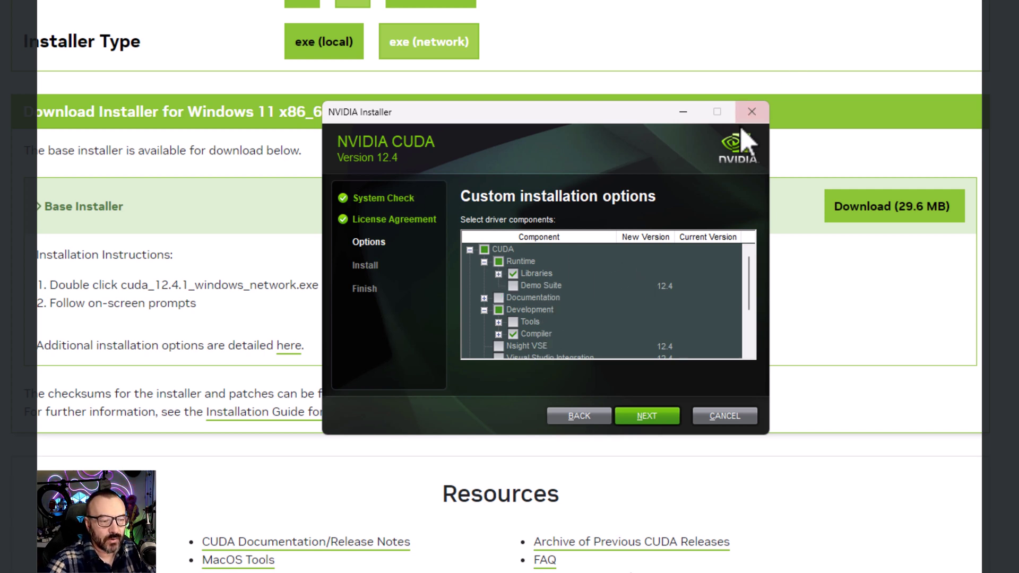
left_click(762, 122)
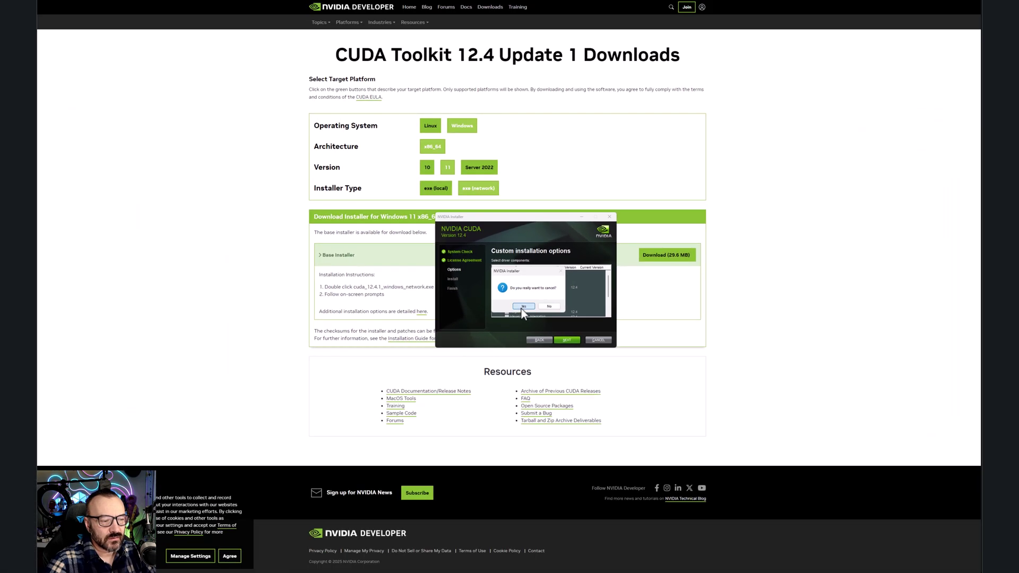
left_click(522, 307)
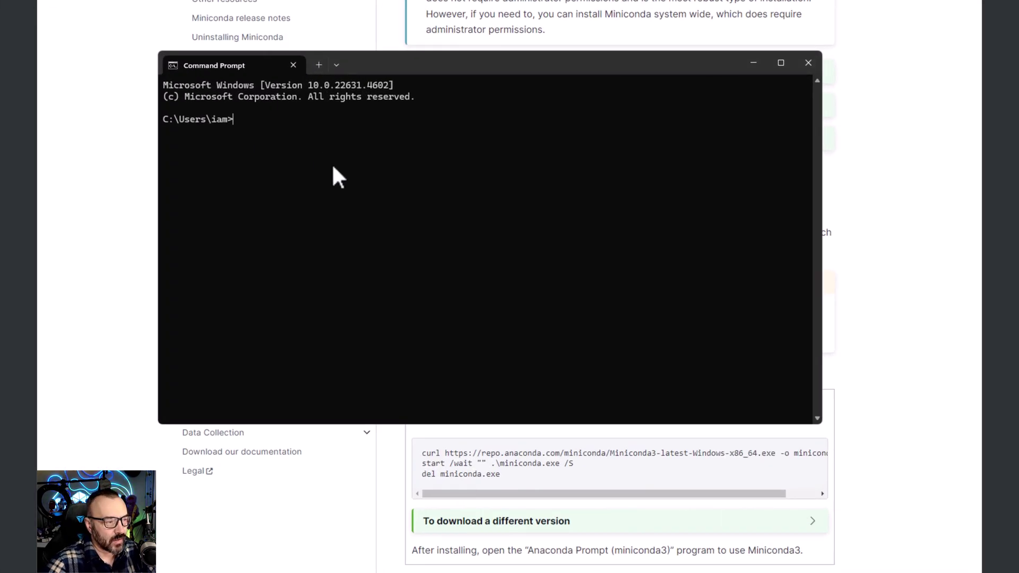
Step: Check the installed conda version with conda --version in the Command Prompt, and move the window aside
type("conda ")
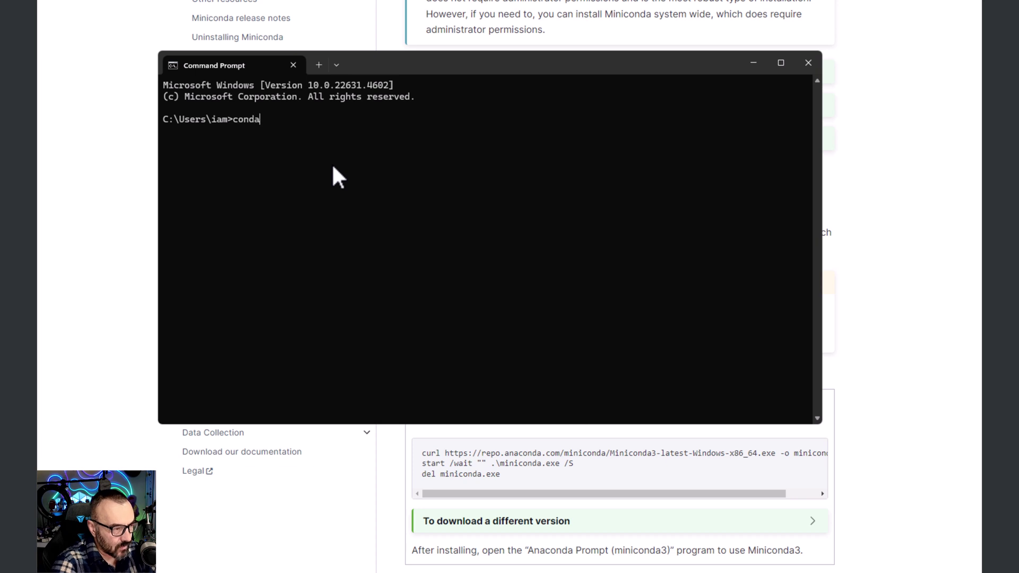
type("--ver")
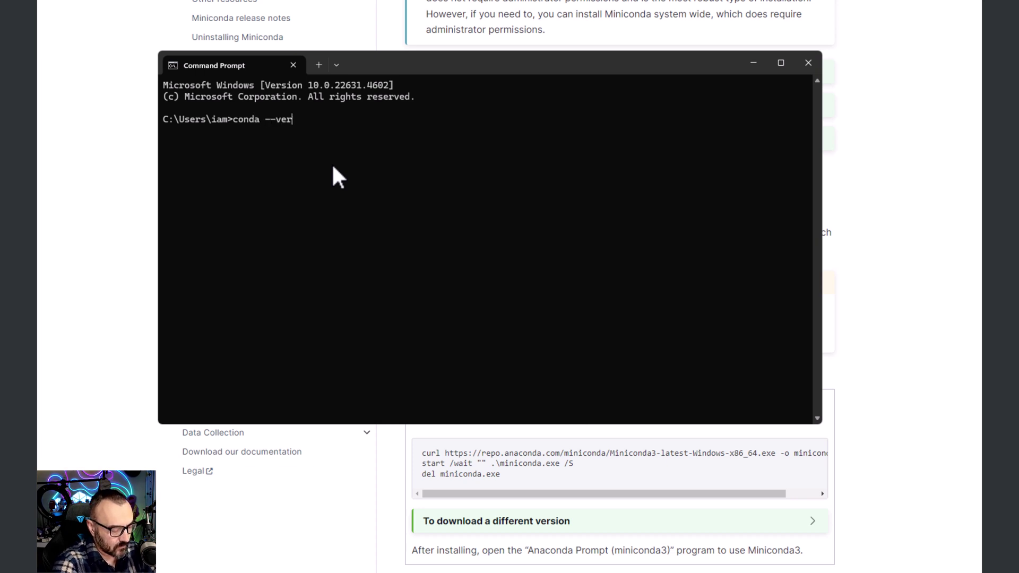
type("sion")
key("Return")
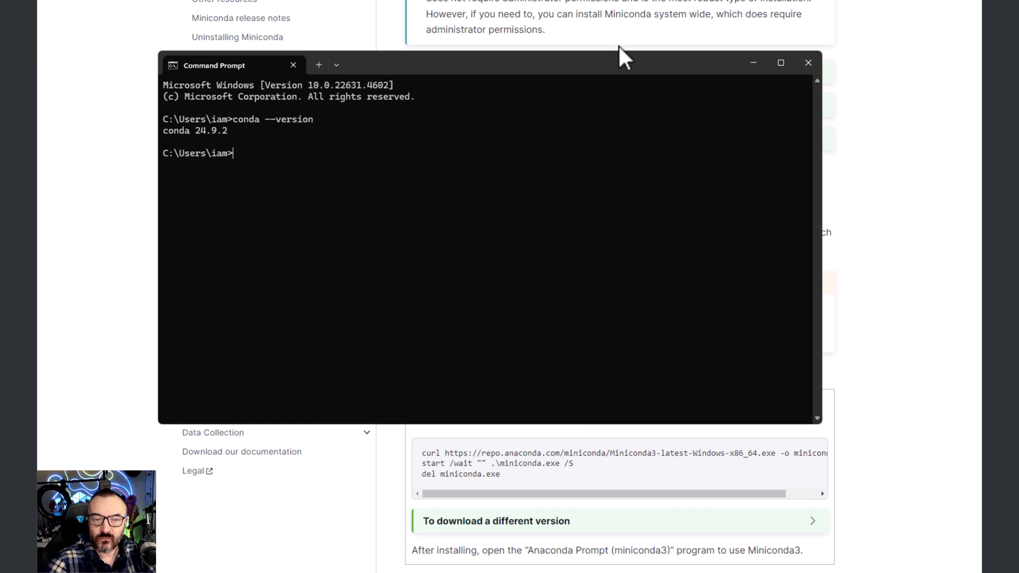
left_click_drag(624, 58, 46, 226)
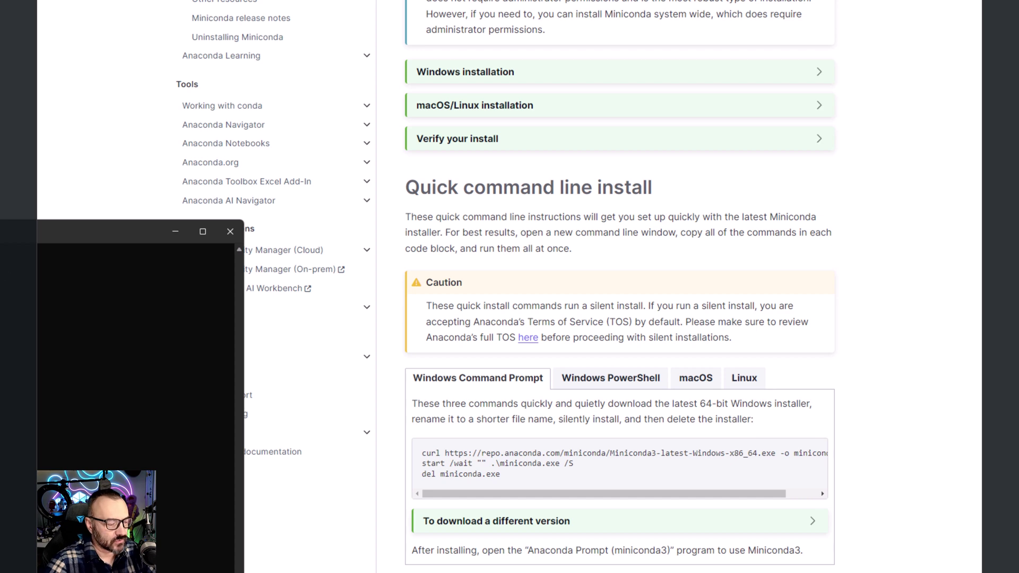
Step: Open the Anaconda Prompt, look up conda's install paths with where conda, and move the window beside the documentation
key("super")
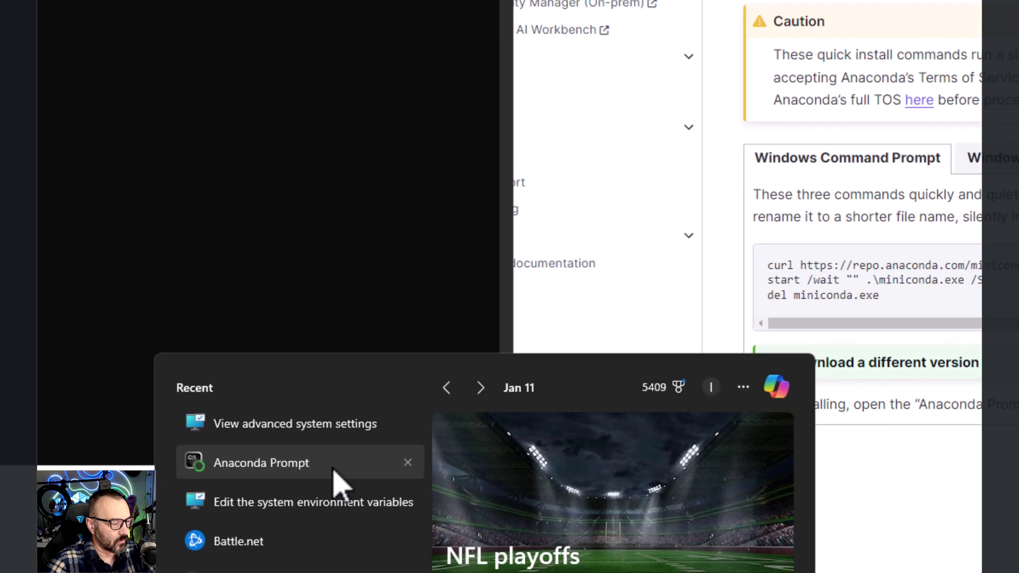
left_click(335, 471)
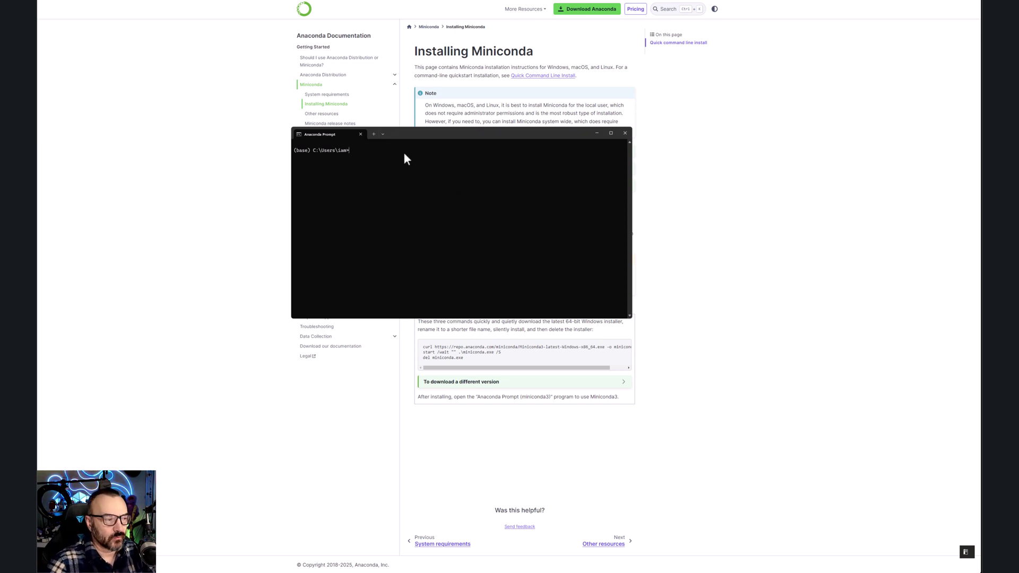
type("where ")
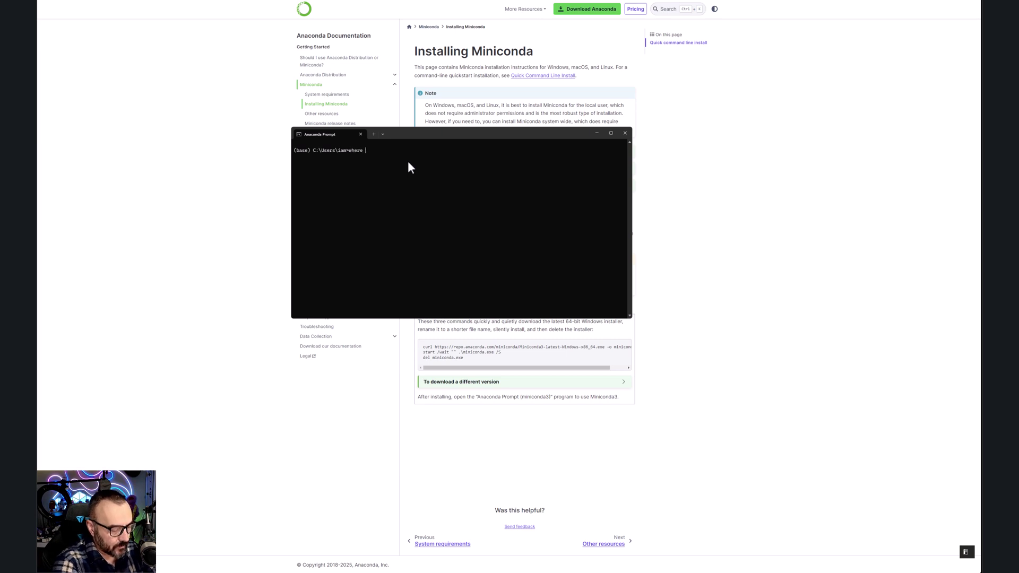
type("conda")
key("Return")
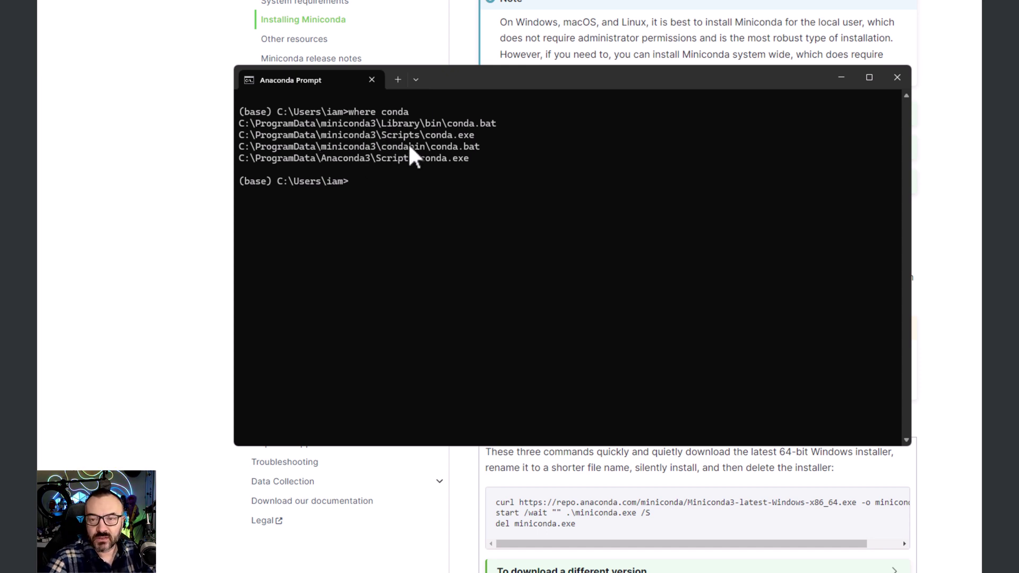
left_click_drag(591, 78, 159, 88)
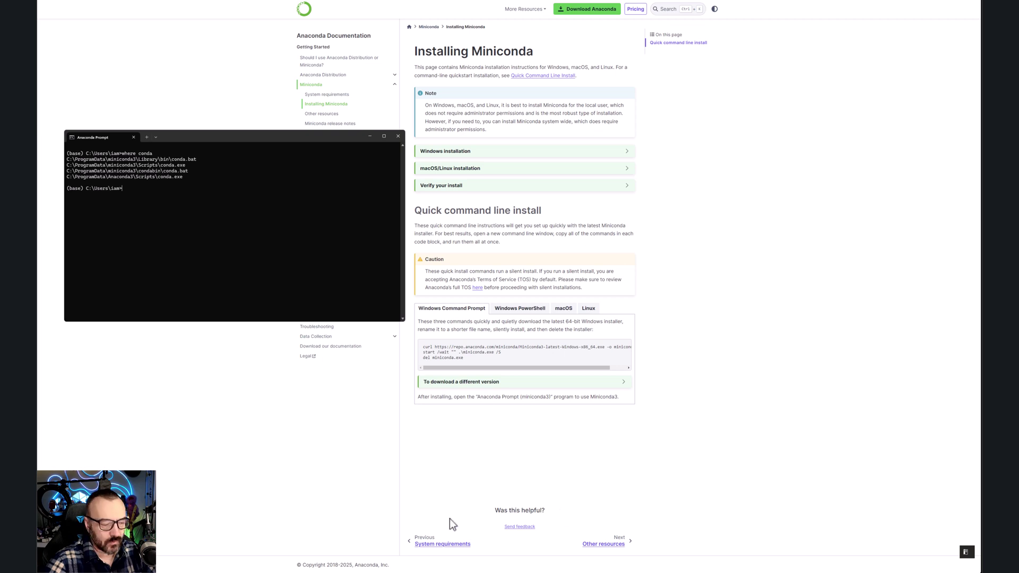
Step: Open the advanced system settings, move the System Properties window over the documentation, and open the environment variables
key("super")
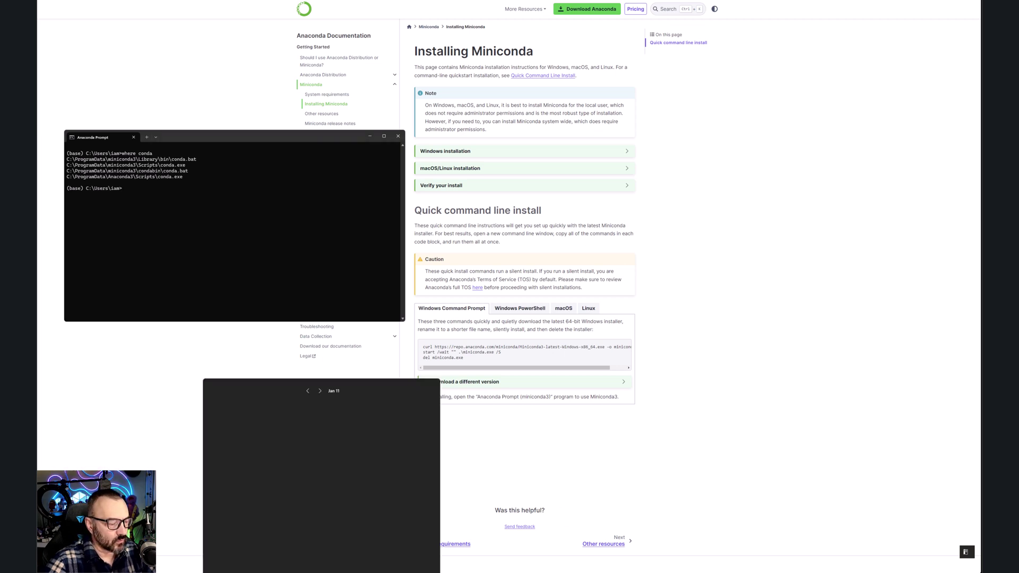
left_click(255, 404)
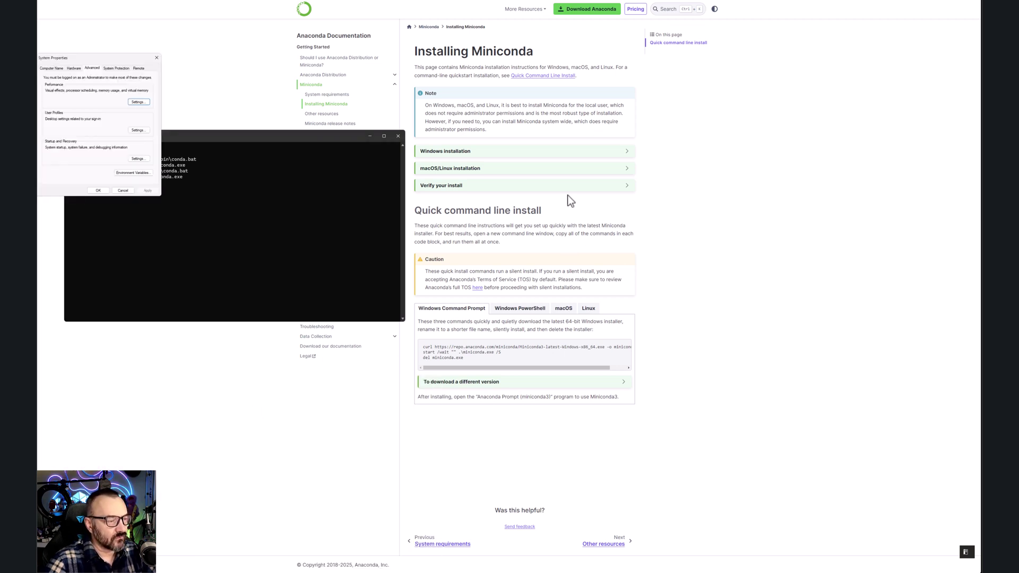
left_click_drag(118, 57, 519, 121)
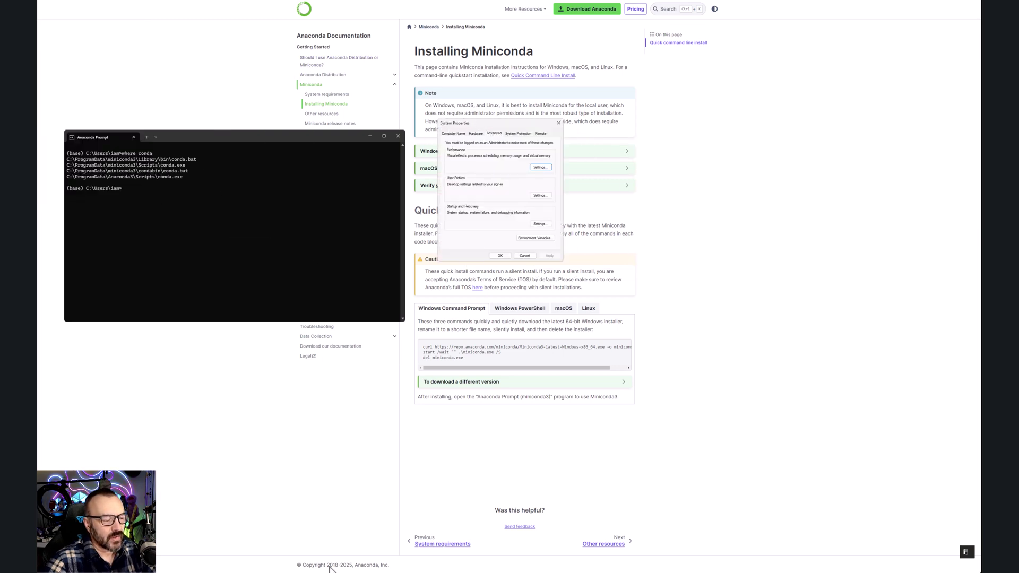
key("super")
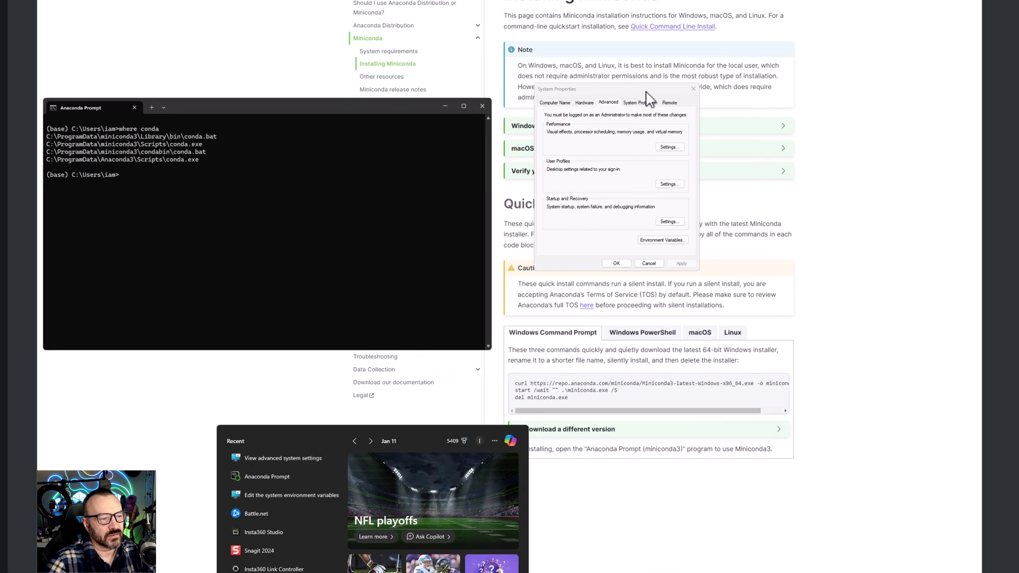
left_click(522, 125)
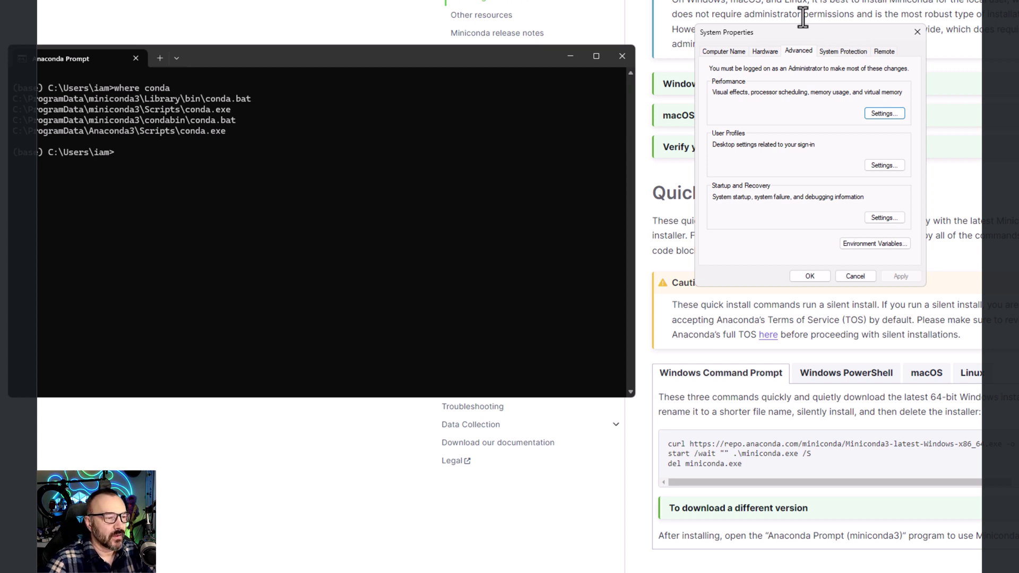
left_click(890, 245)
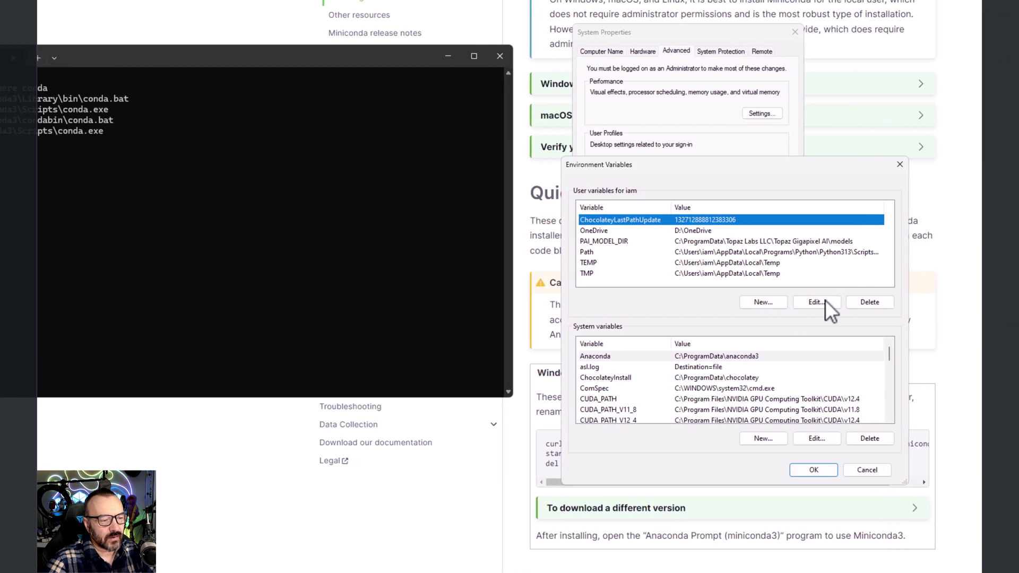
Step: Dismiss the ChocolateyLastPathUpdate editor and open the user Path variable for editing
left_click(947, 302)
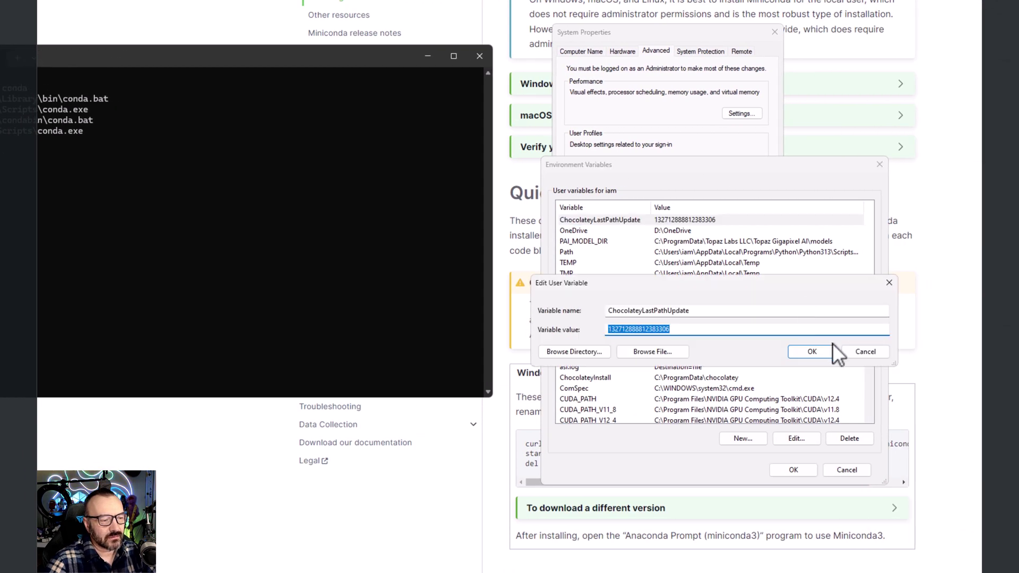
left_click(864, 351)
left_click(596, 253)
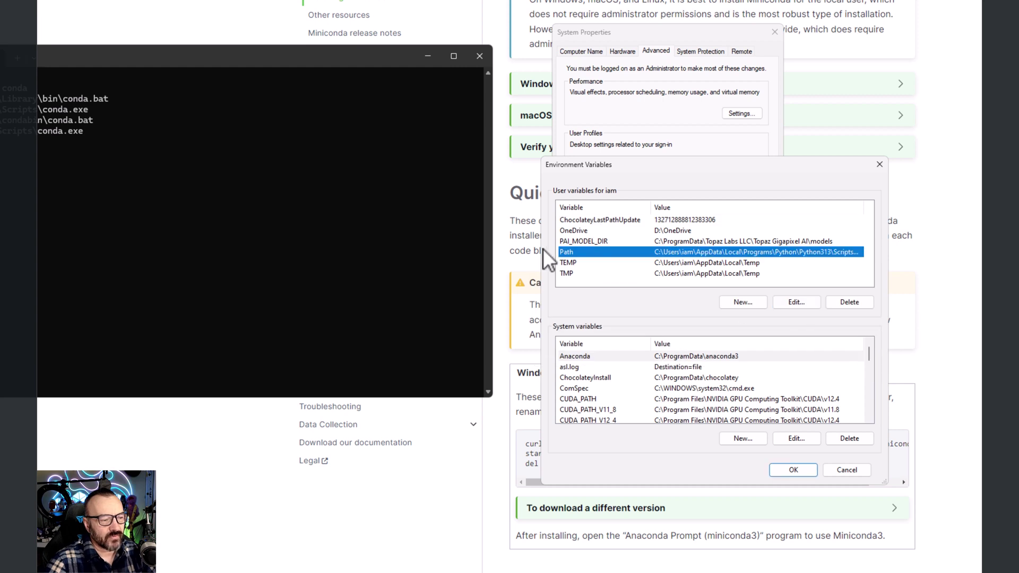
left_click(799, 307)
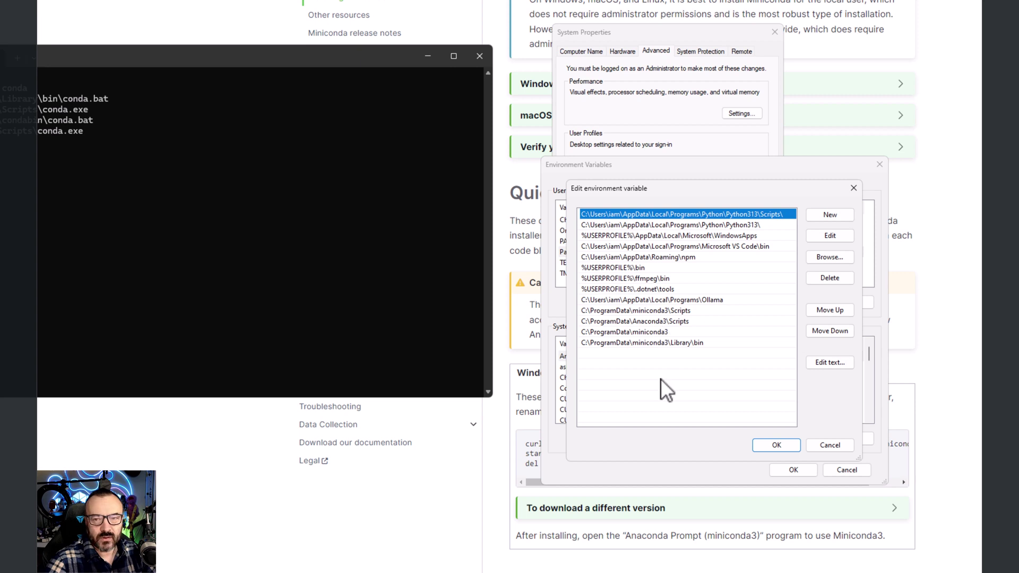
Step: Examine the miniconda3 and Anaconda3 entries in the user Path variable, and cancel all the system settings dialogs
left_click(615, 313)
left_click(631, 332)
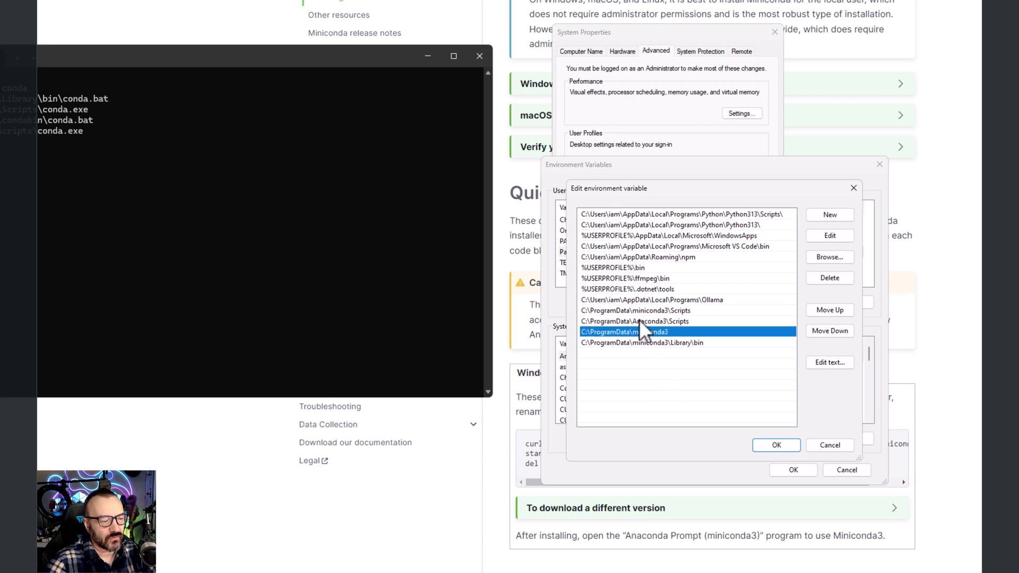
left_click(639, 322)
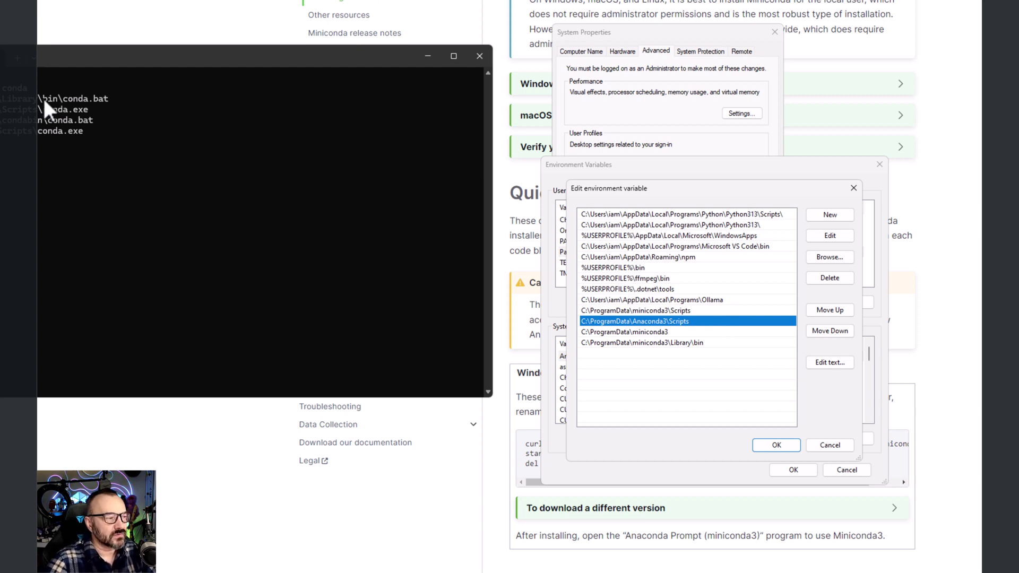
left_click(684, 313)
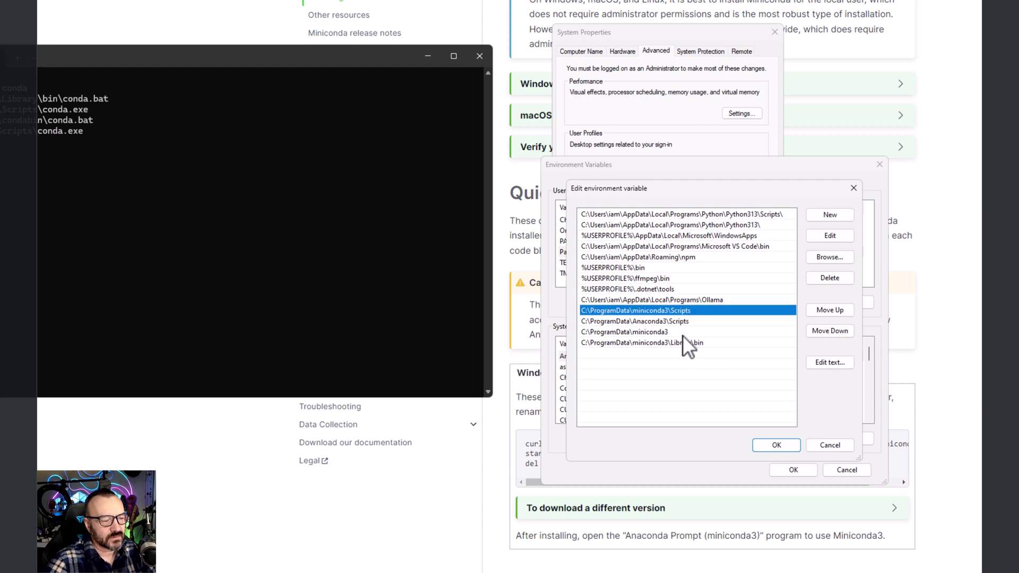
left_click(684, 334)
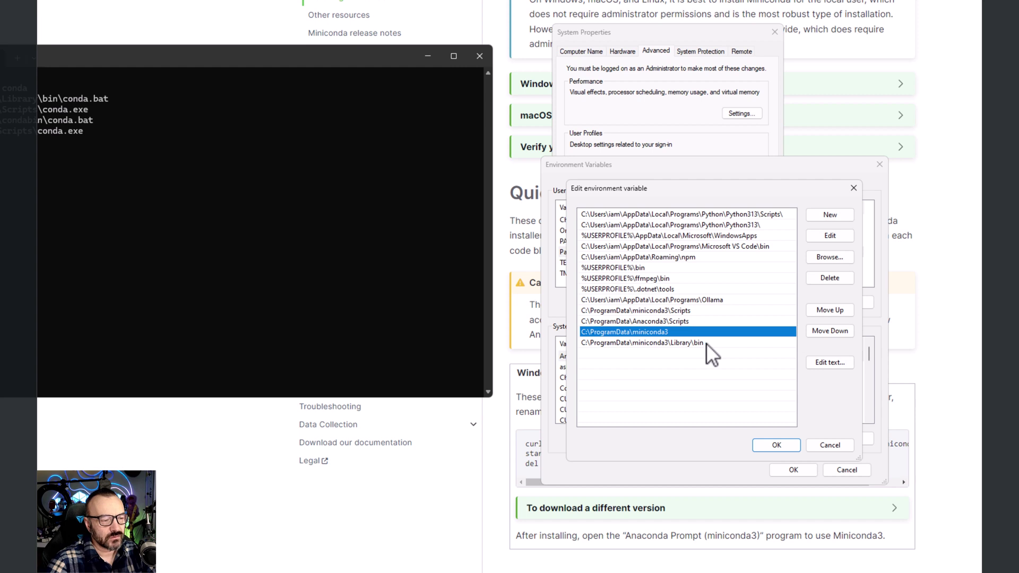
left_click(706, 343)
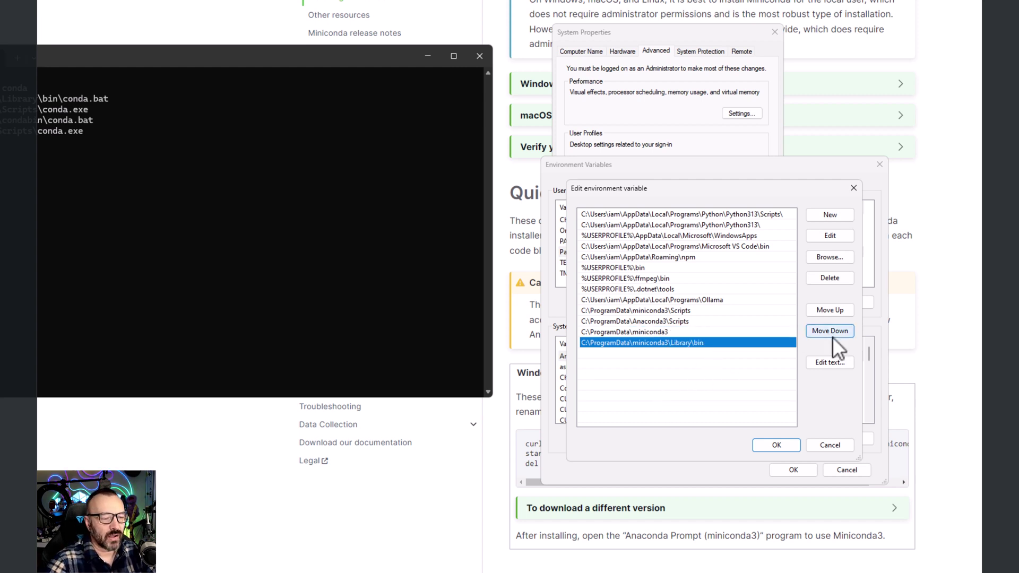
left_click(832, 443)
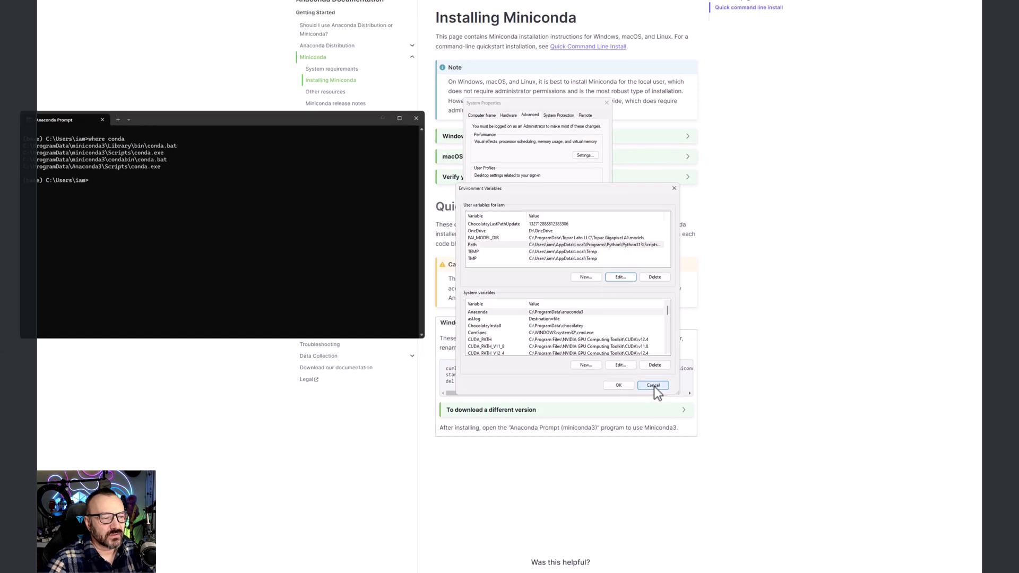
left_click(654, 386)
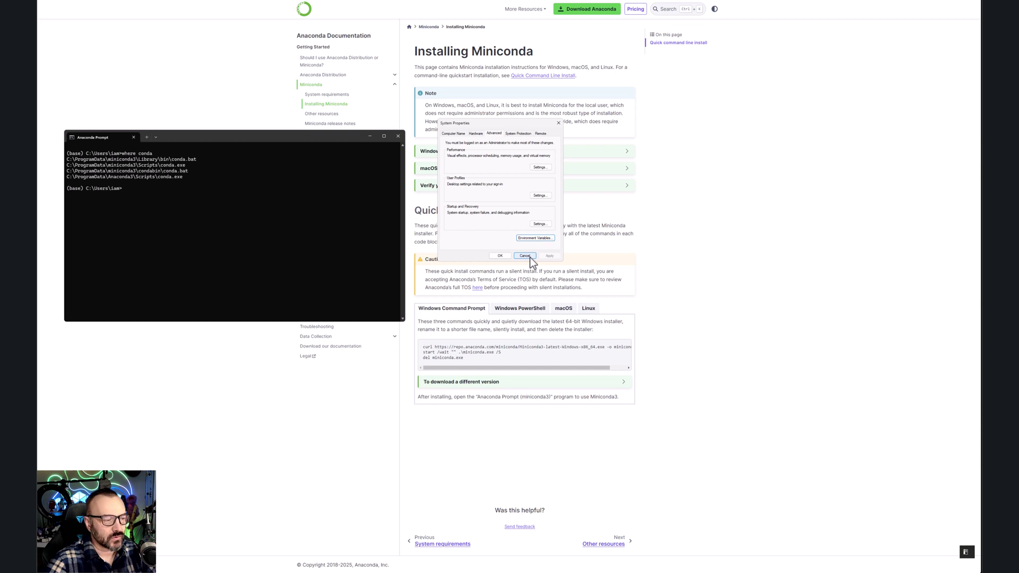
left_click(525, 255)
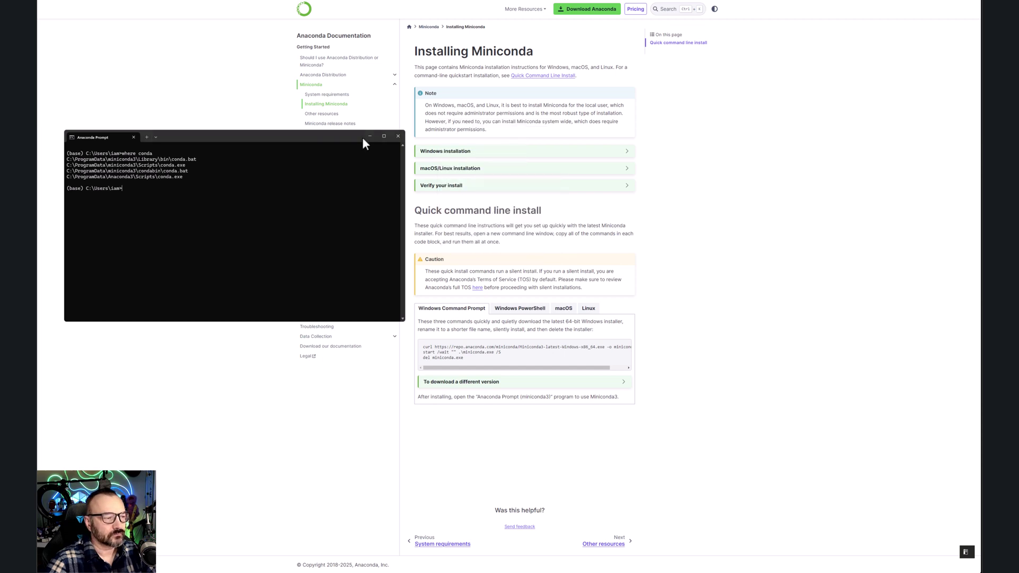
Step: Close the Anaconda Prompt, bring the Command Prompt over the documentation, and rerun conda --version
left_click(396, 137)
left_click_drag(171, 235, 563, 198)
key("Up")
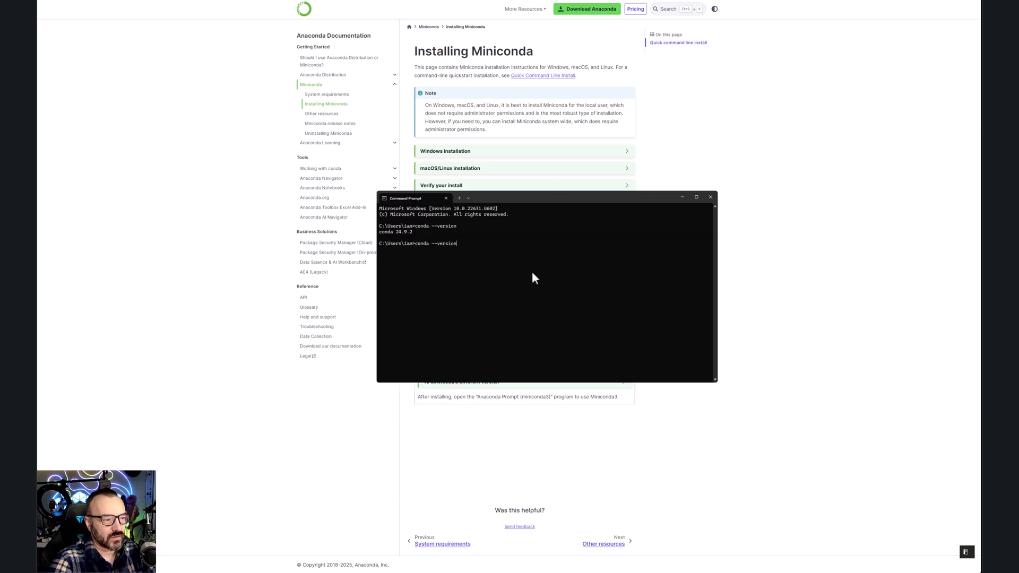
key("Return")
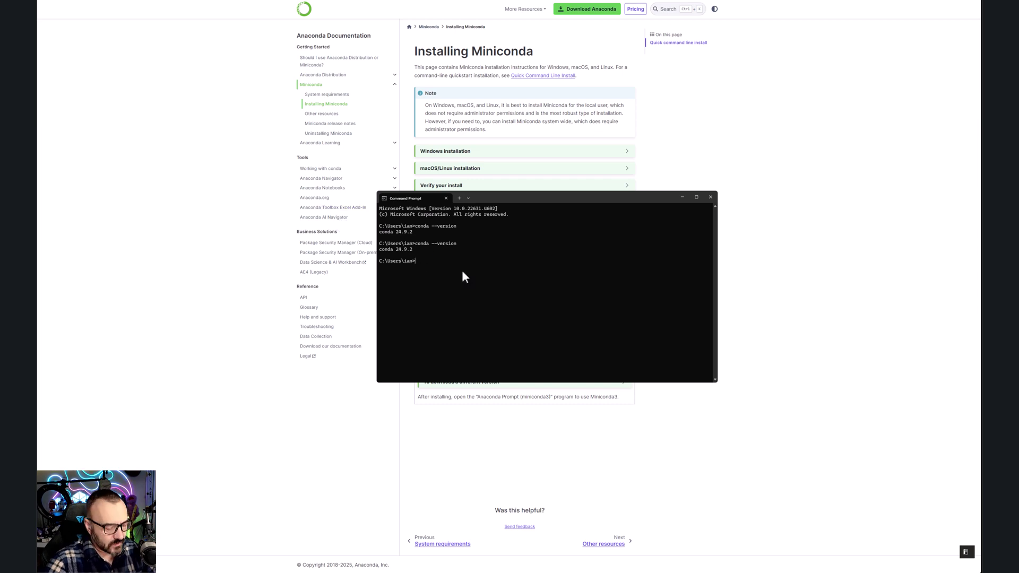
Step: Check the installed Python version with python --version in the Command Prompt and highlight the output
type("python")
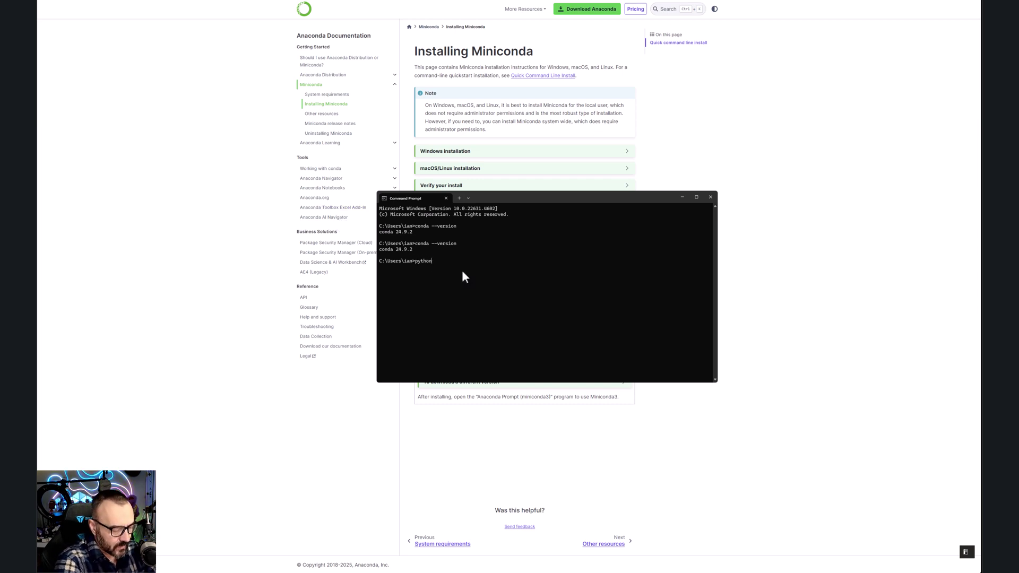
type(" --version")
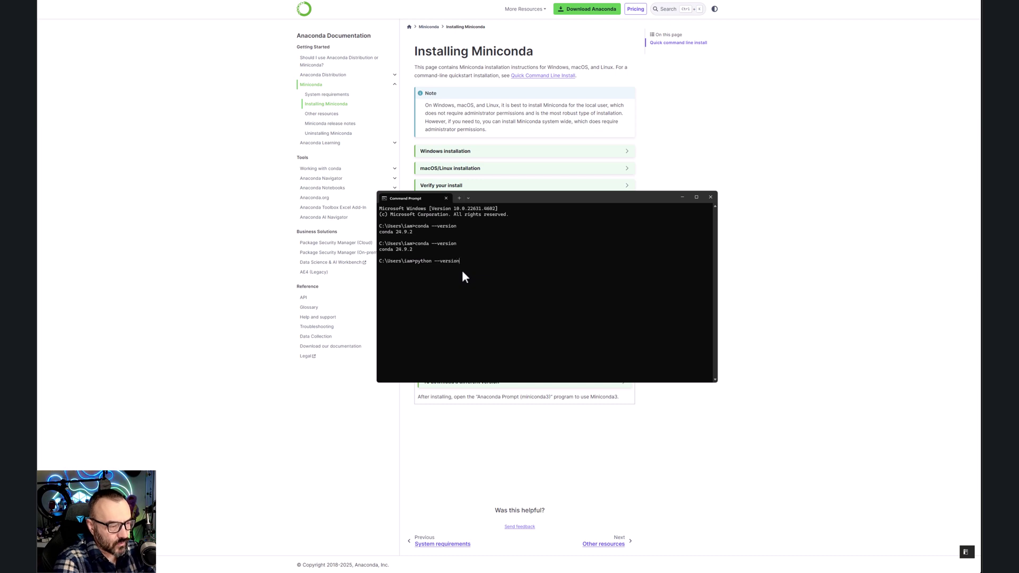
key("Return")
key("Return")
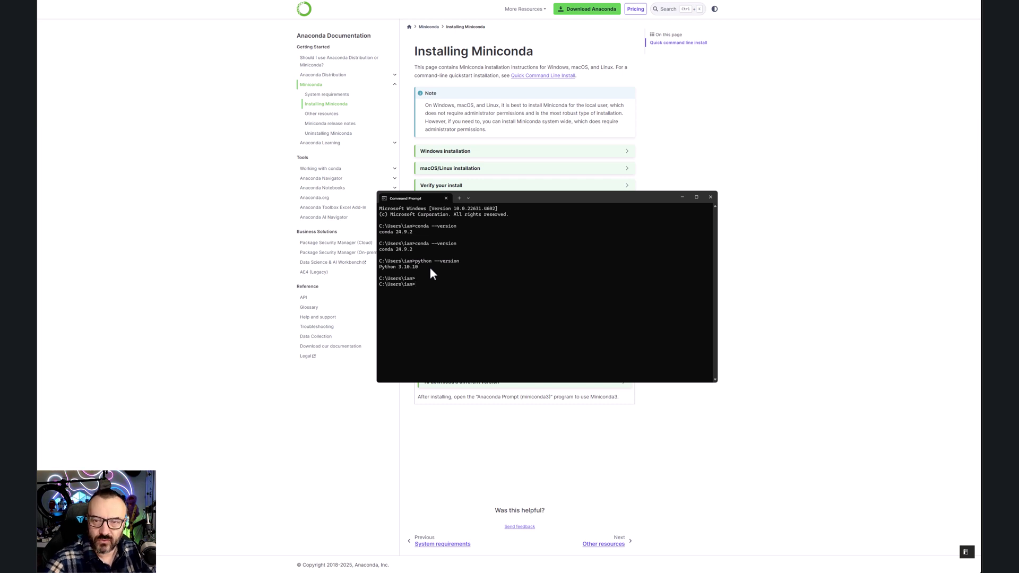
left_click_drag(437, 267, 377, 264)
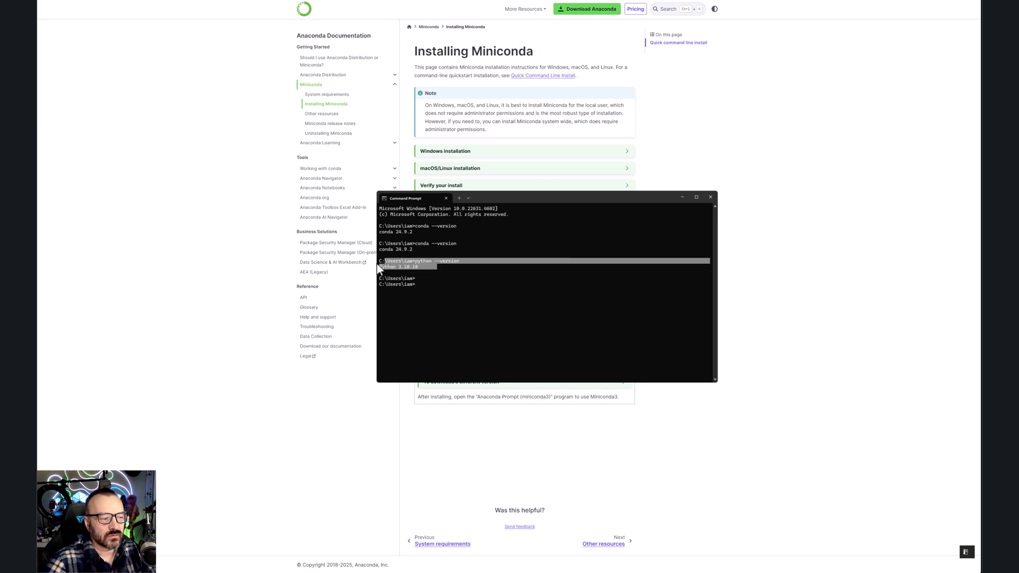
left_click(465, 267)
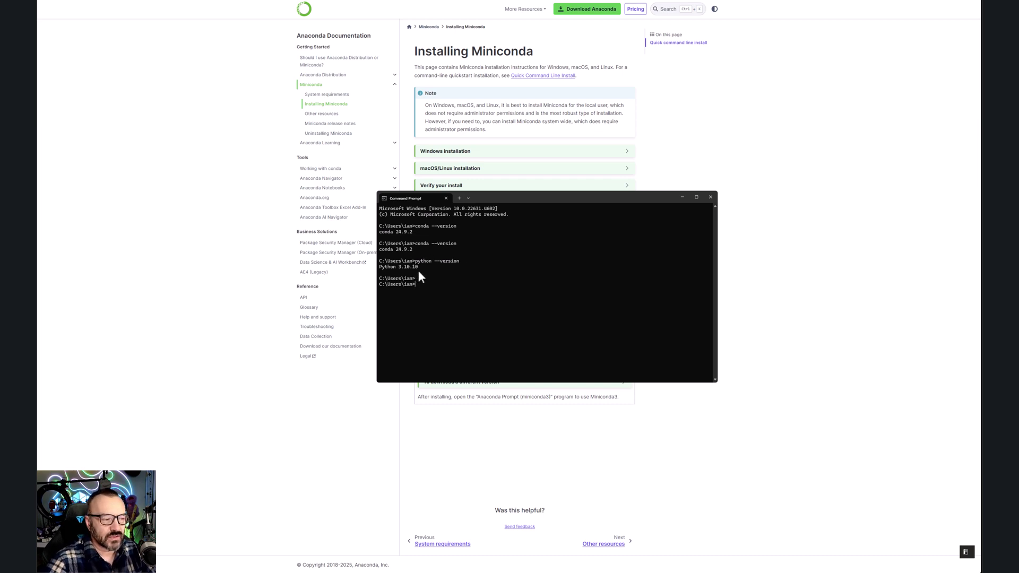
left_click_drag(418, 273, 380, 269)
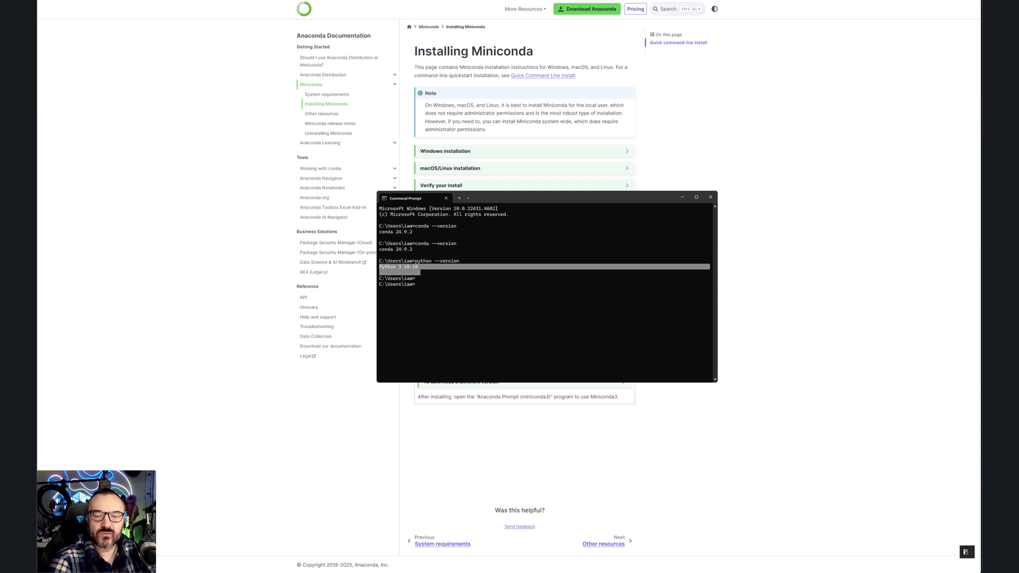
Step: Review the prerequisites and installation steps in the TRELLIS repository's README
left_click(824, 142)
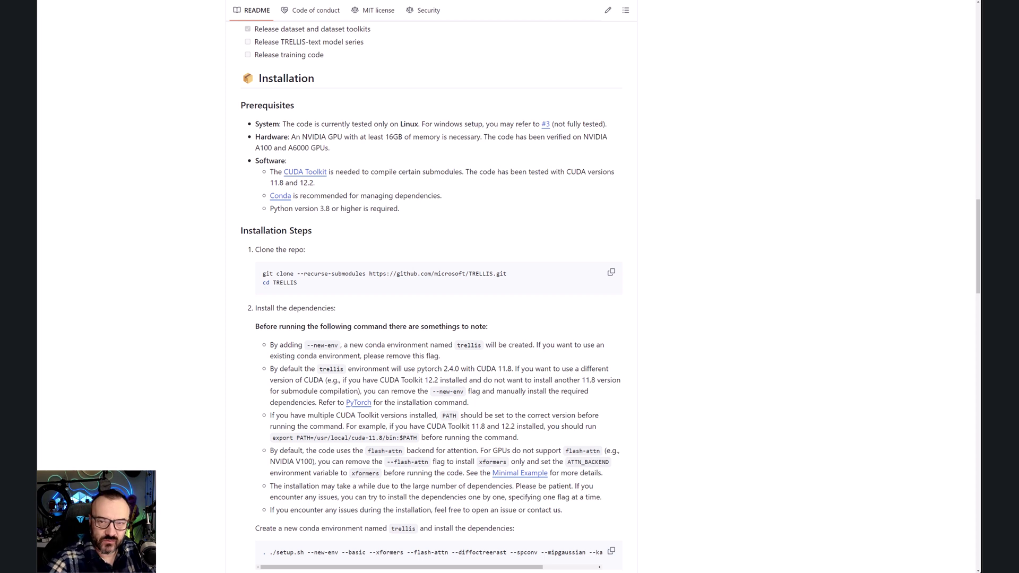
scroll(804, 300, "down", 1)
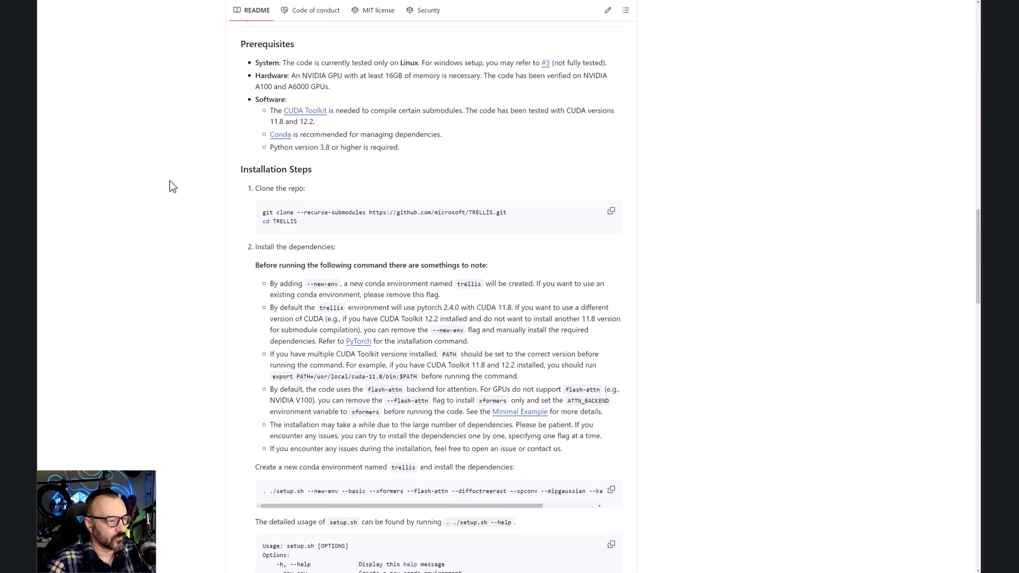
scroll(246, 264, "down", 1)
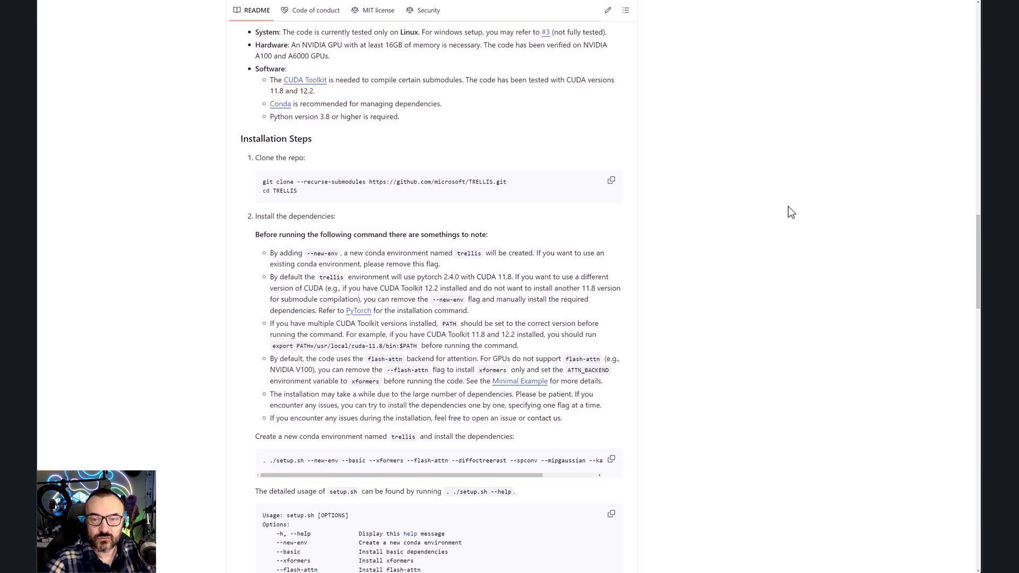
Step: Switch to the ComfyUI-3D-Pack repository and highlight the list of supported pre-build environments in the README's Install section
key("ctrl+Tab")
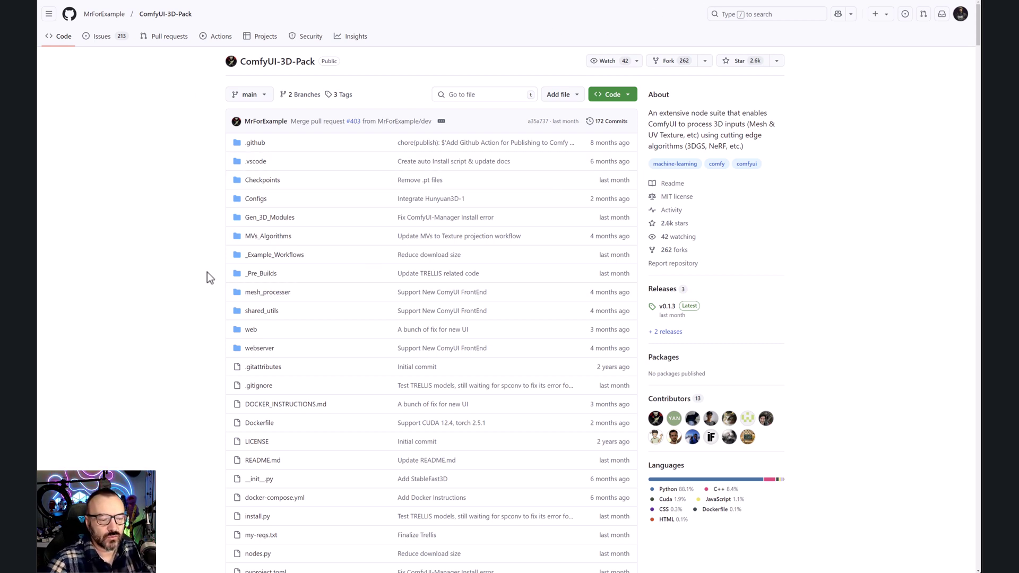
scroll(197, 233, "down", 3)
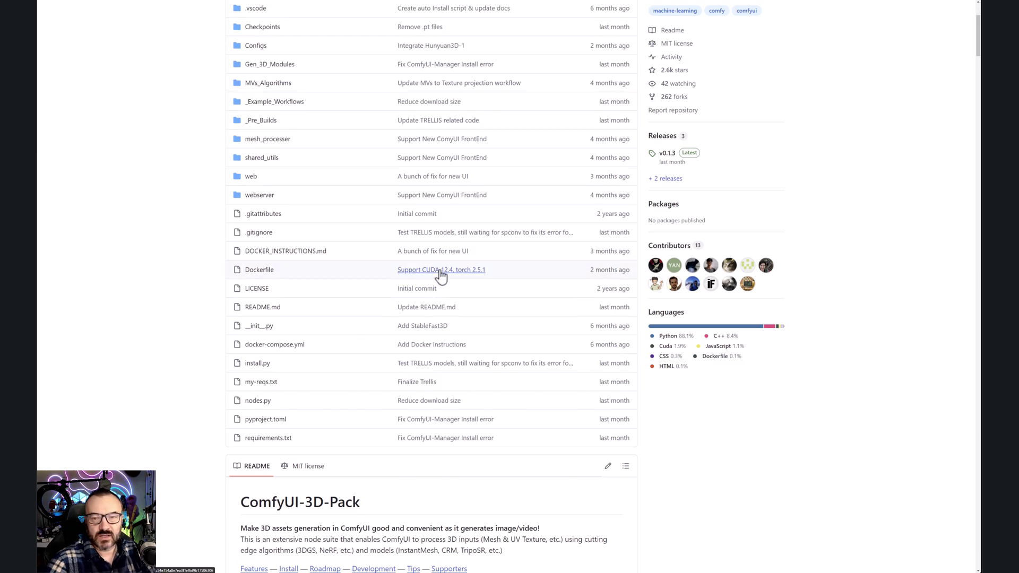
scroll(155, 228, "down", 8)
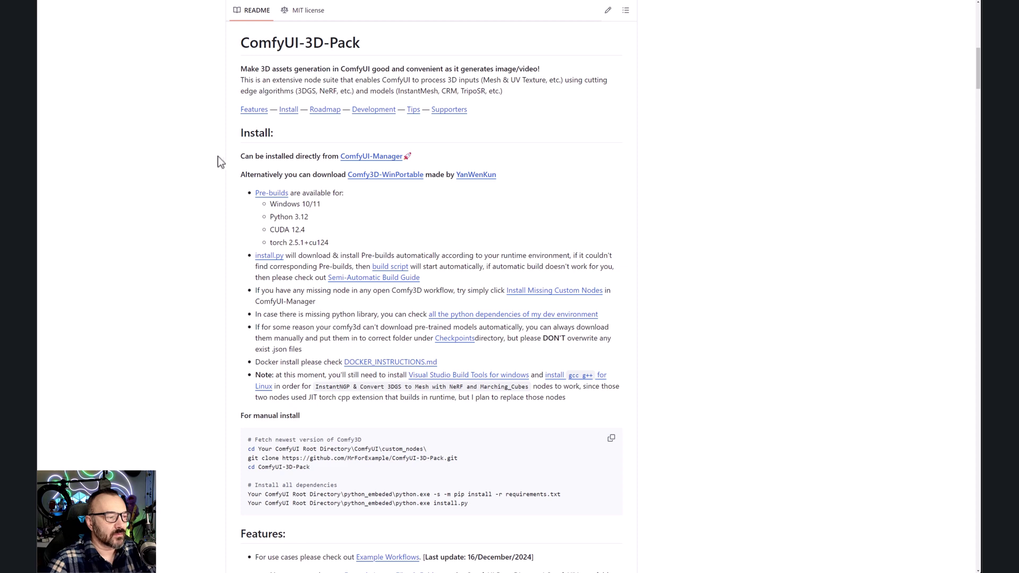
scroll(201, 147, "down", 1)
left_click_drag(345, 215, 265, 177)
Step: Read the manual install instructions and highlight the pip install -r requirements.txt command under the dependencies comment
scroll(142, 184, "down", 3)
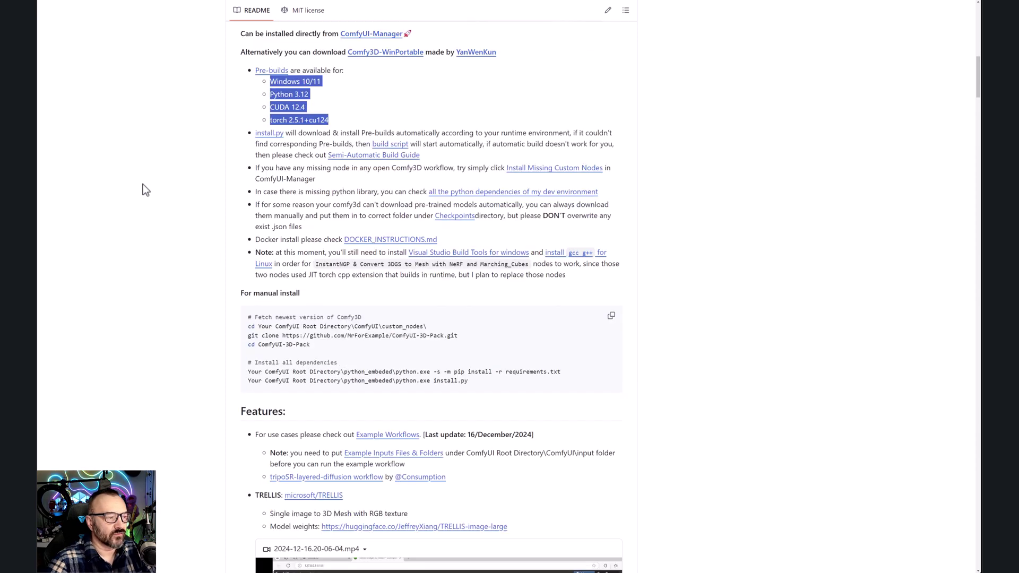
scroll(142, 184, "down", 1)
left_click(151, 185)
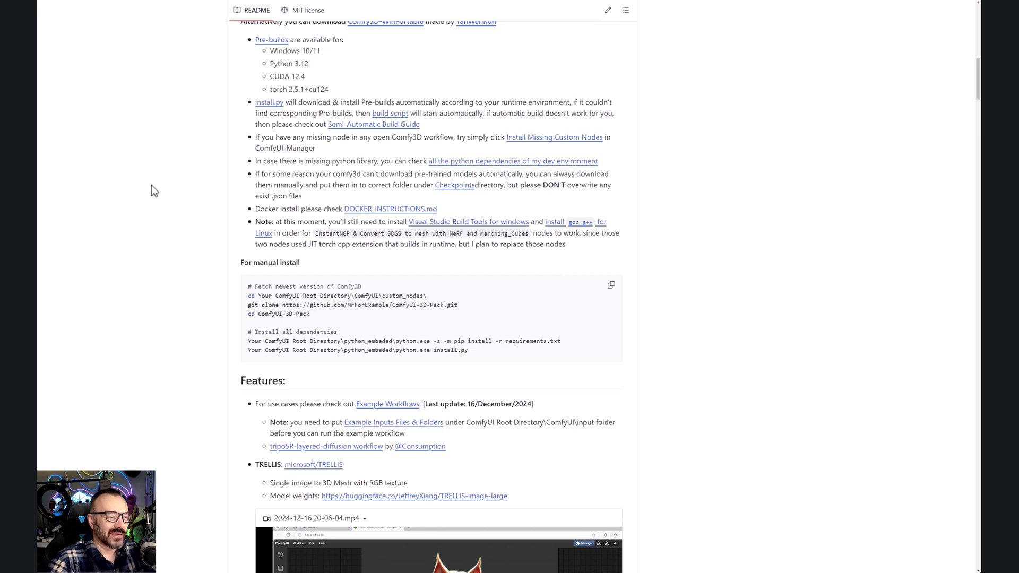
scroll(151, 185, "down", 3)
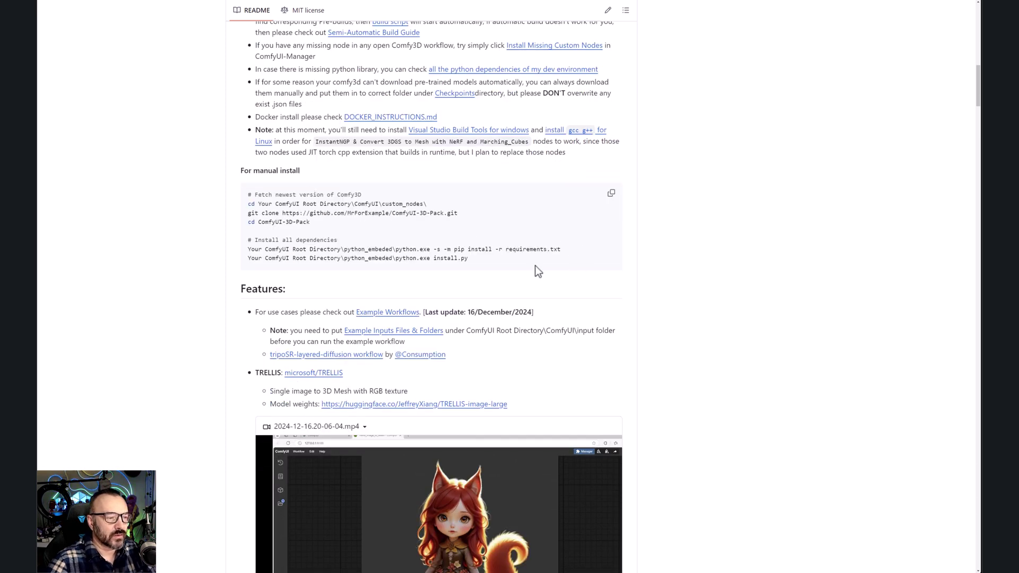
left_click_drag(577, 254, 236, 251)
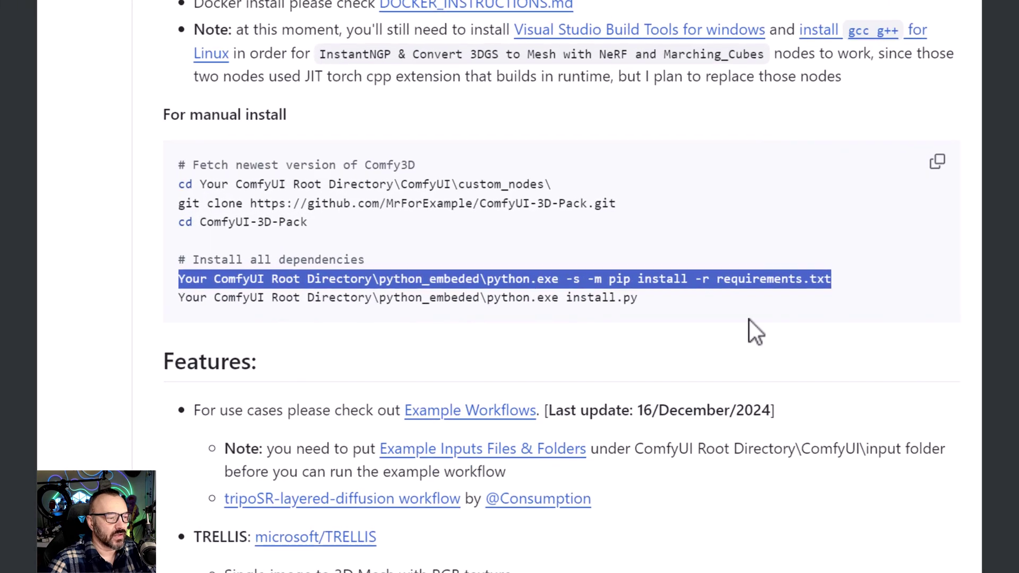
Step: Highlight the python.exe install.py command in the manual install instructions and skim the README's Features section
left_click_drag(661, 301, 557, 313)
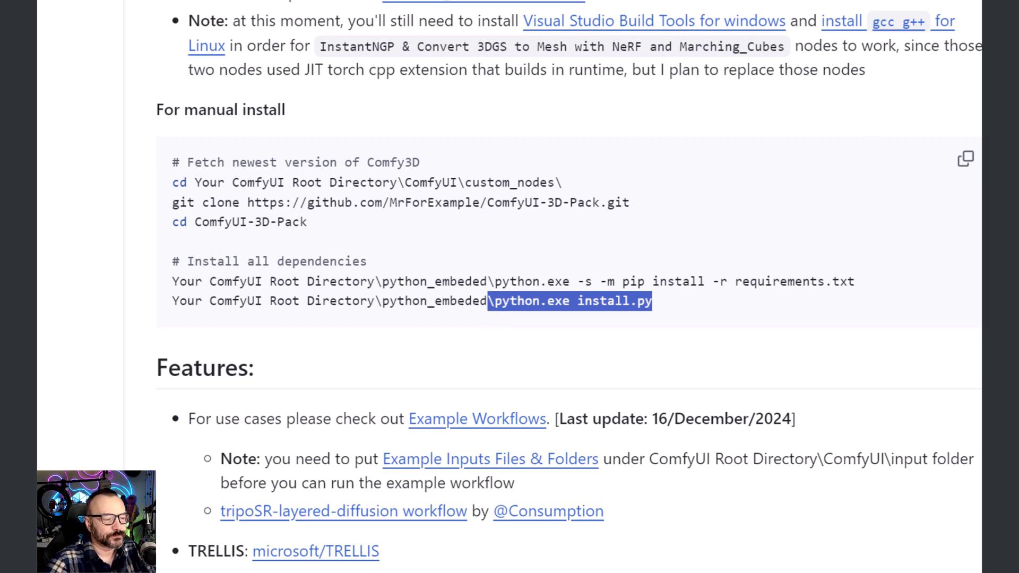
left_click(213, 53)
scroll(120, 387, "down", 20)
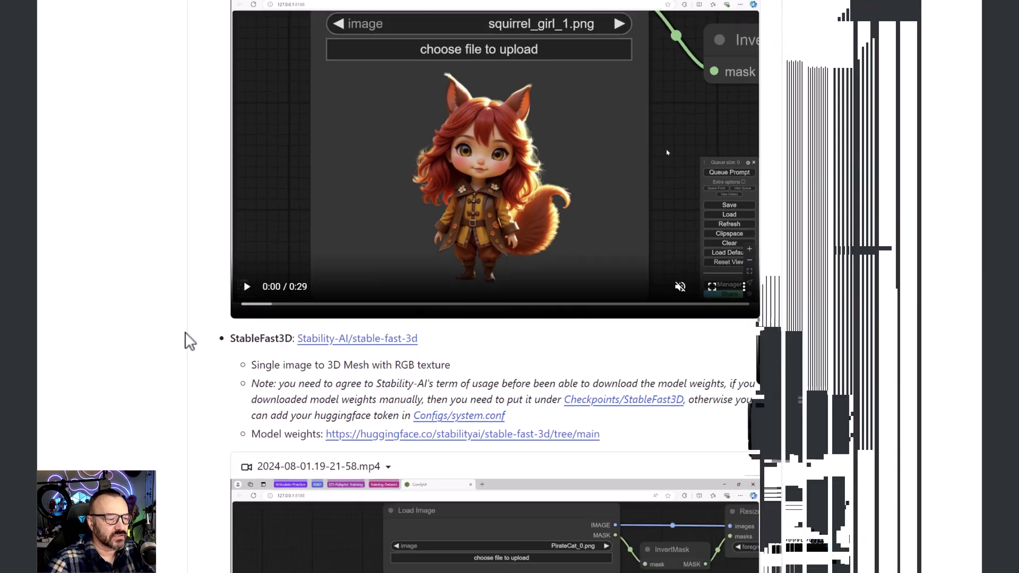
scroll(186, 333, "up", 20)
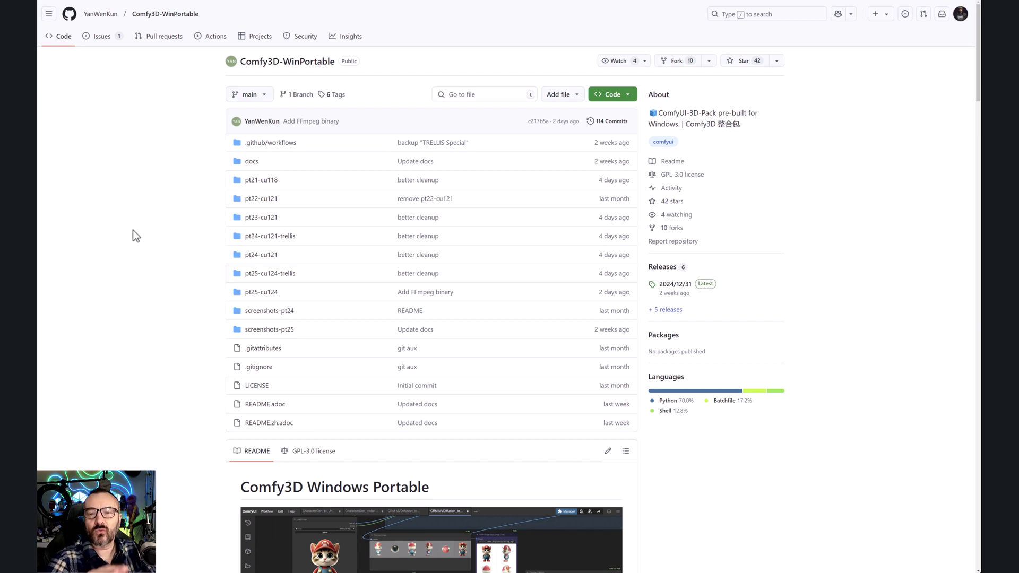
Step: Look over the Comfy3D-WinPortable repository's file list and the README's introduction and What Can It Do section
scroll(250, 218, "down", 1)
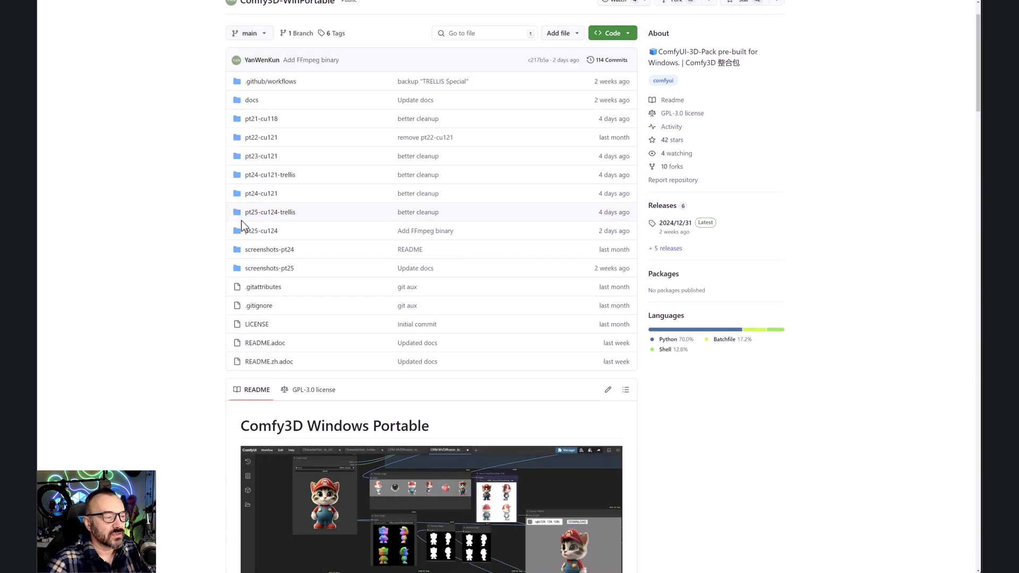
scroll(132, 216, "down", 7)
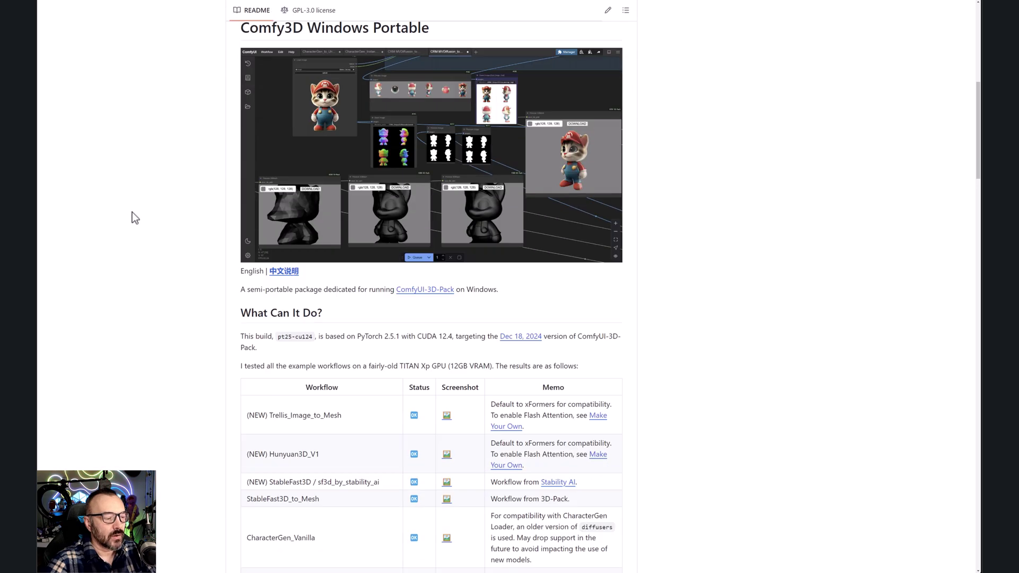
scroll(135, 218, "up", 8)
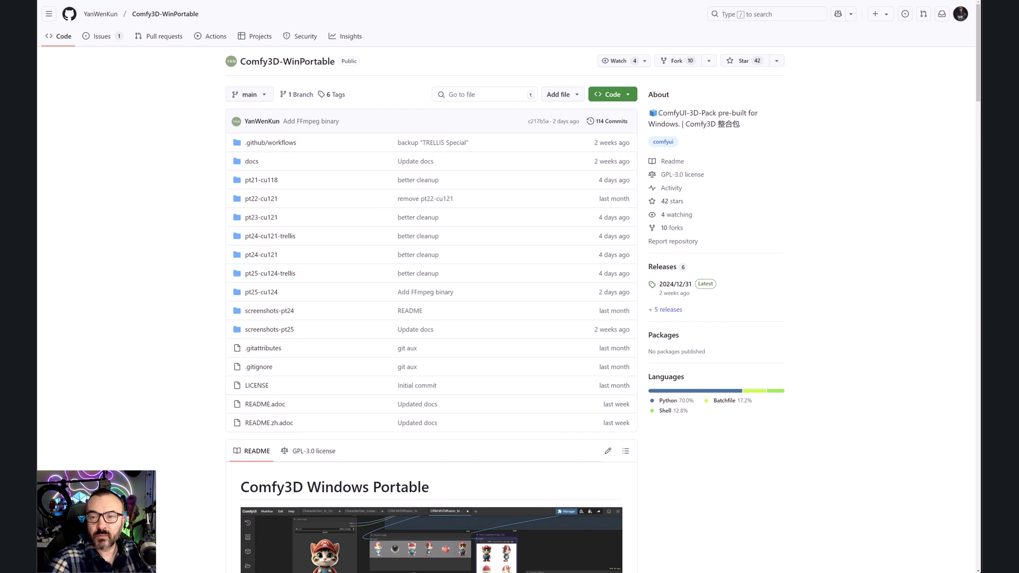
Step: Read the README's Download and Config section, view the linked r6-pt25 release page, and return to the README
scroll(678, 320, "down", 15)
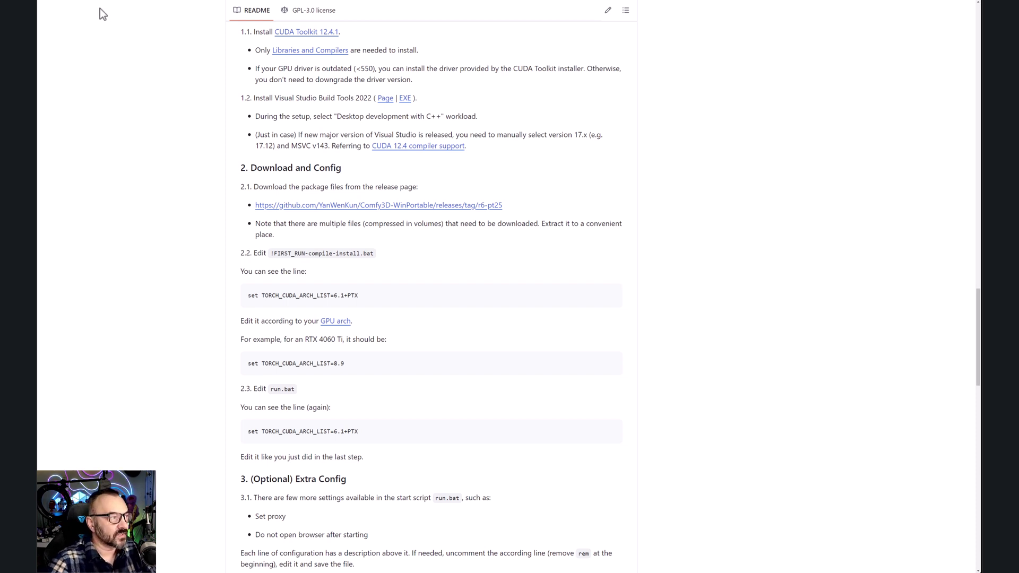
scroll(223, 337, "down", 1)
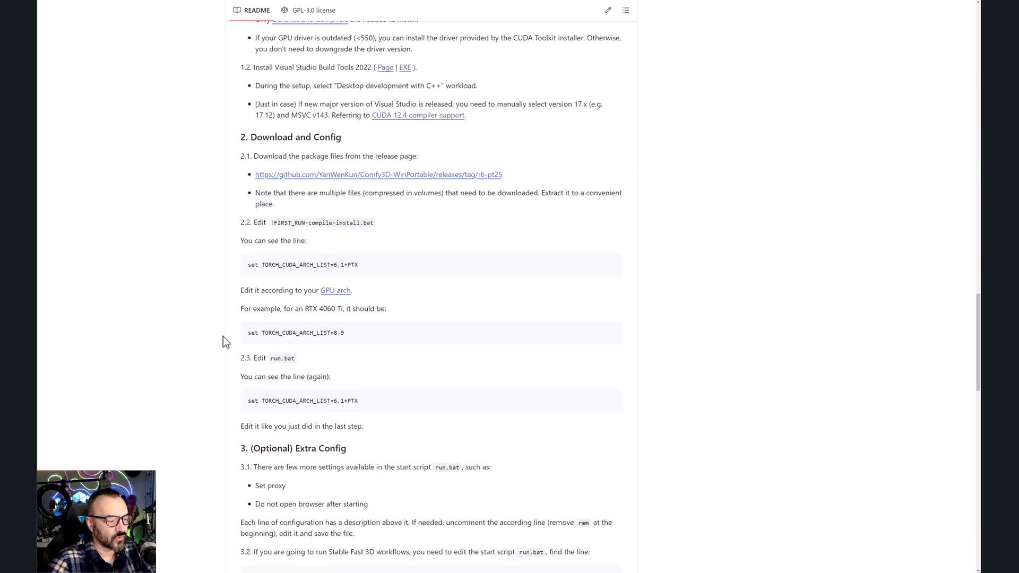
scroll(372, 212, "up", 1)
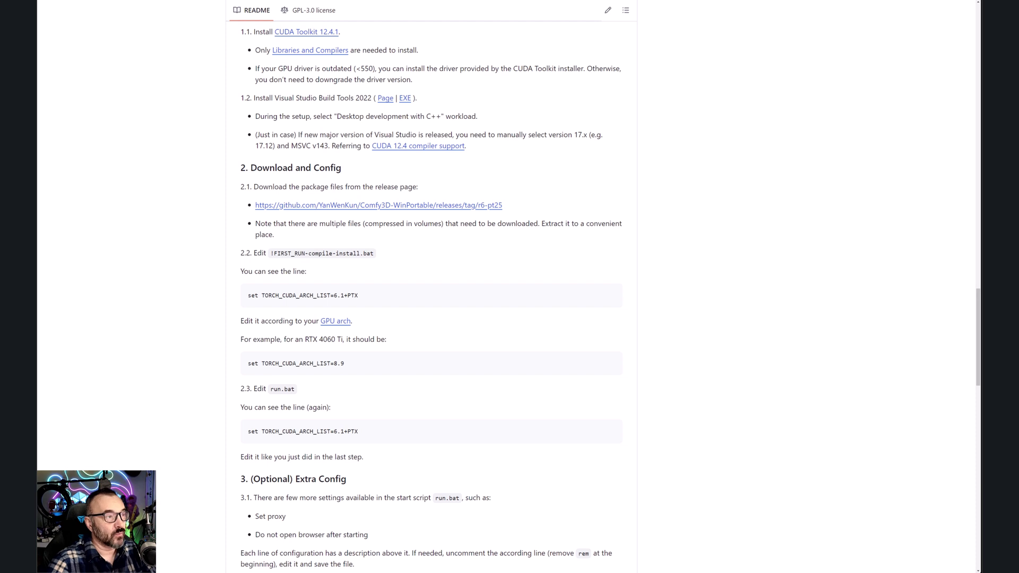
left_click(378, 205)
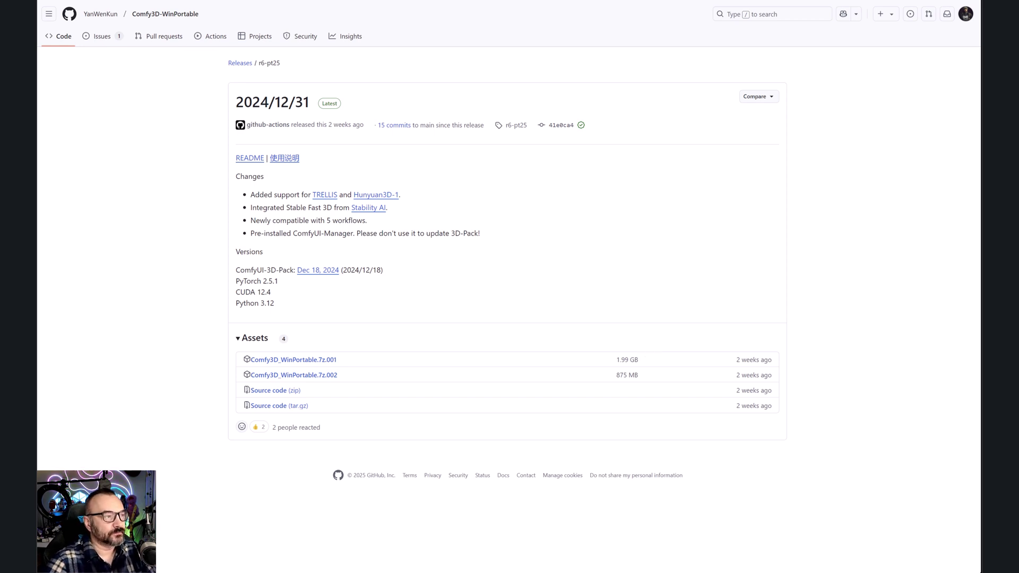
key("alt+Left")
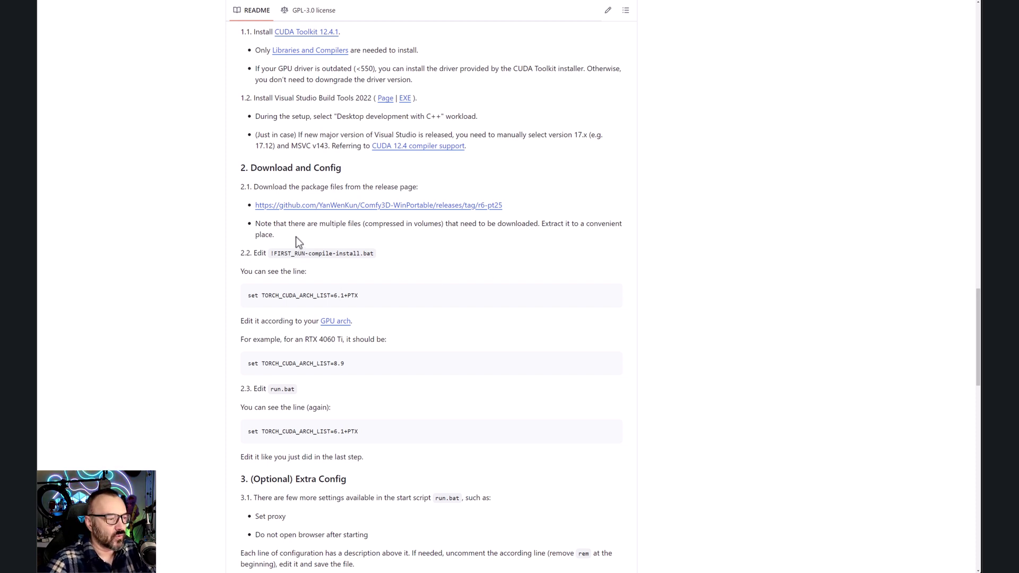
Step: Highlight the instruction to edit !FIRST_RUN-compile-install.bat and its set TORCH_CUDA_ARCH_LIST=6.1+PTX line in section 2.2
left_click_drag(308, 271, 246, 248)
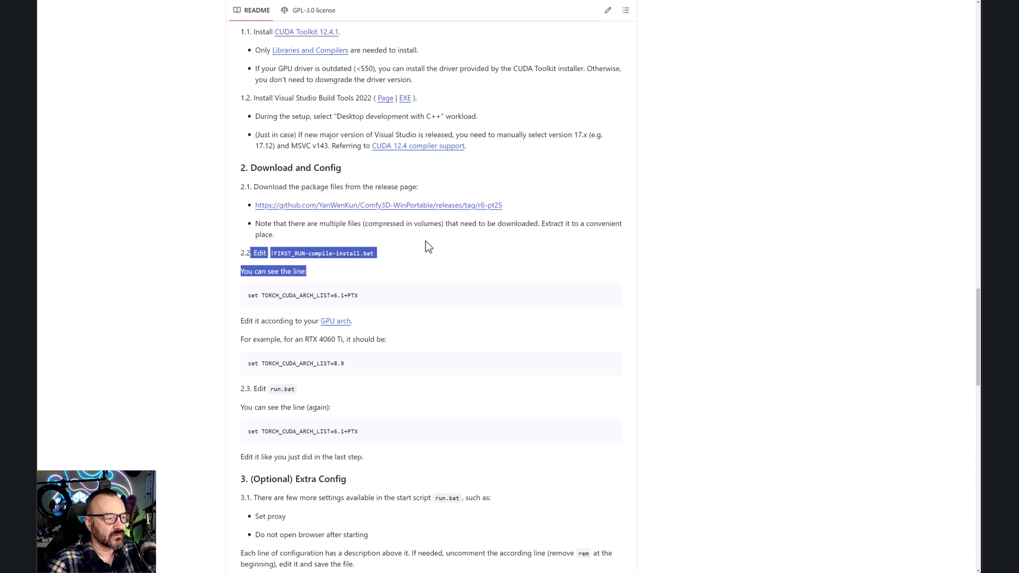
left_click(422, 261)
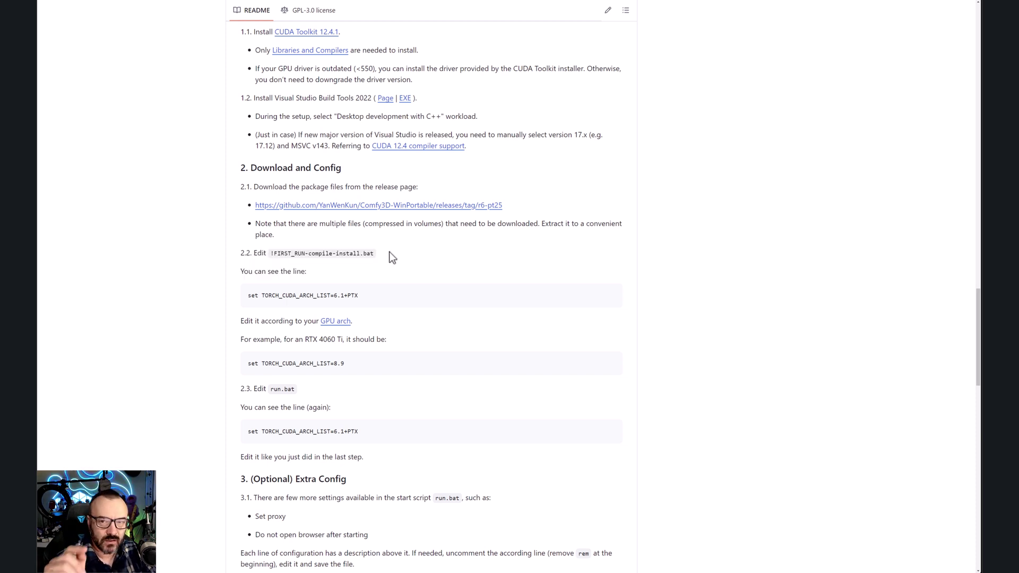
left_click_drag(390, 253, 246, 254)
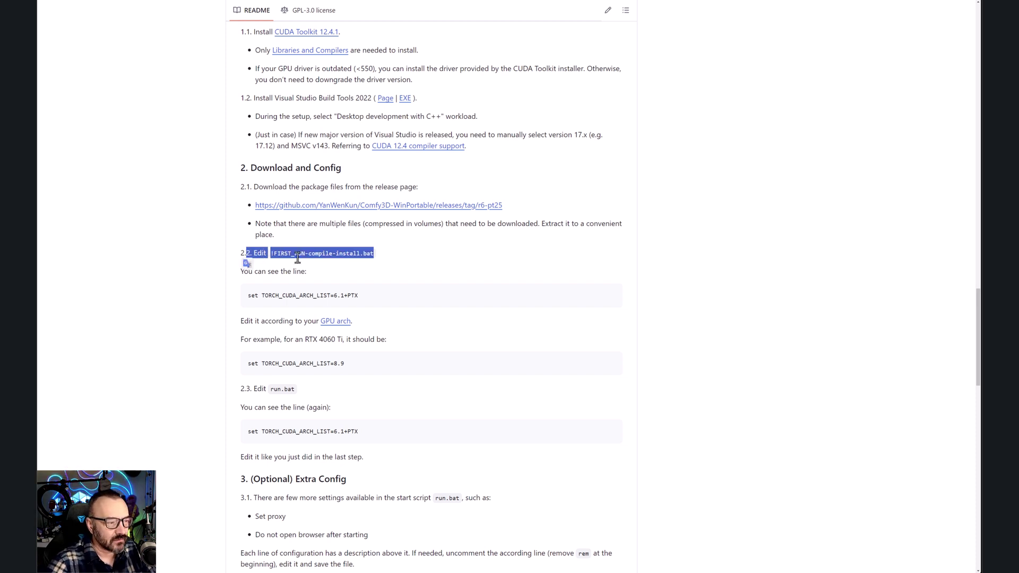
left_click(416, 261)
left_click_drag(391, 297, 232, 293)
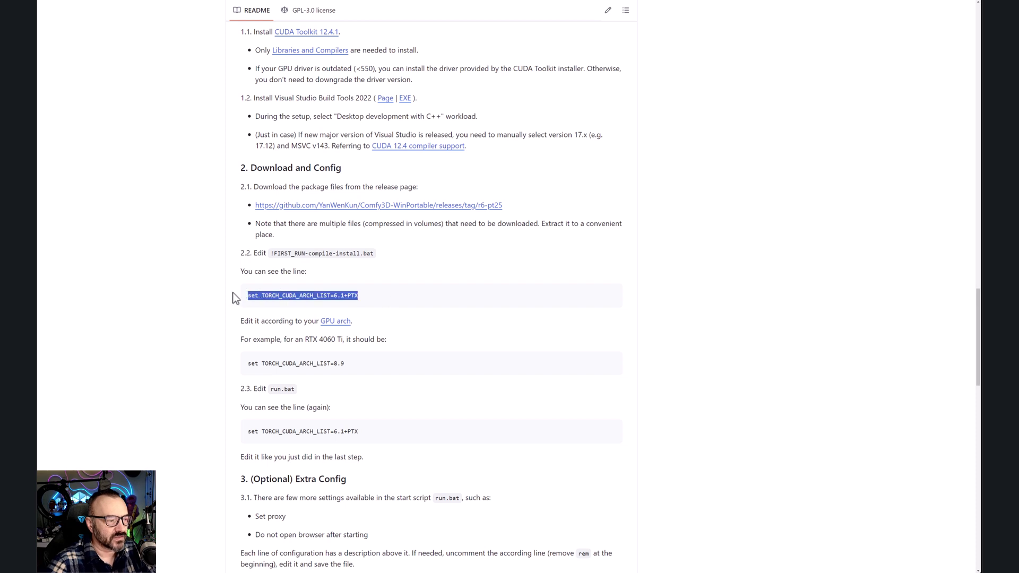
left_click(368, 309)
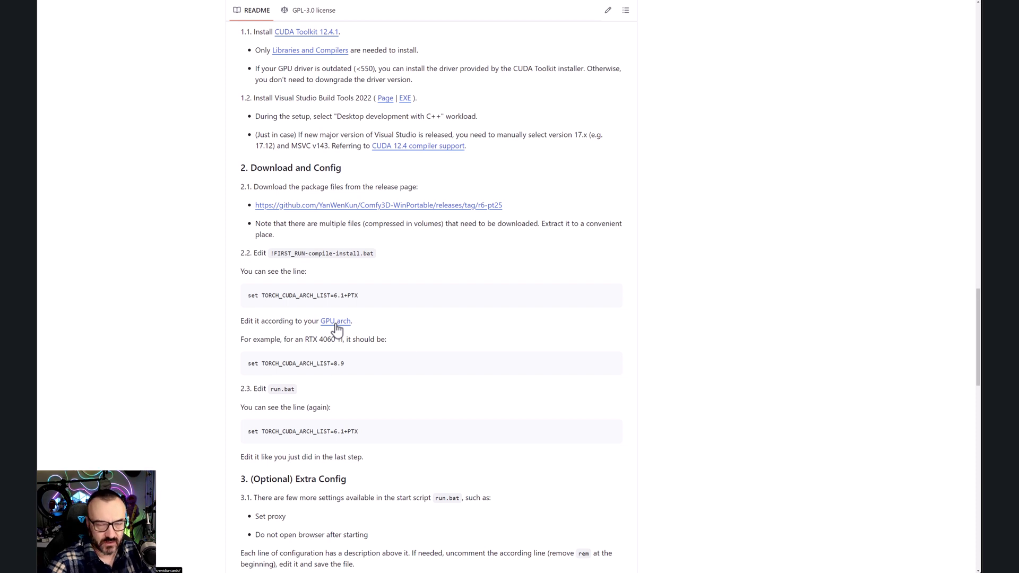
Step: Open the GPU arch link in a separate page and examine the NVIDIA architectures and their compute capabilities
right_click(336, 324)
left_click(393, 334)
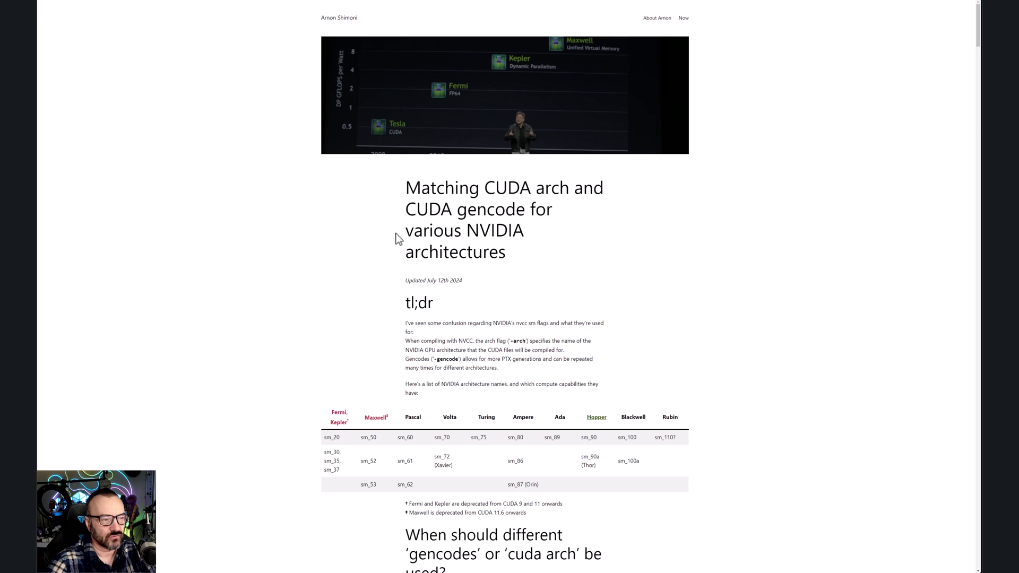
scroll(396, 237, "down", 6)
scroll(512, 239, "up", 1)
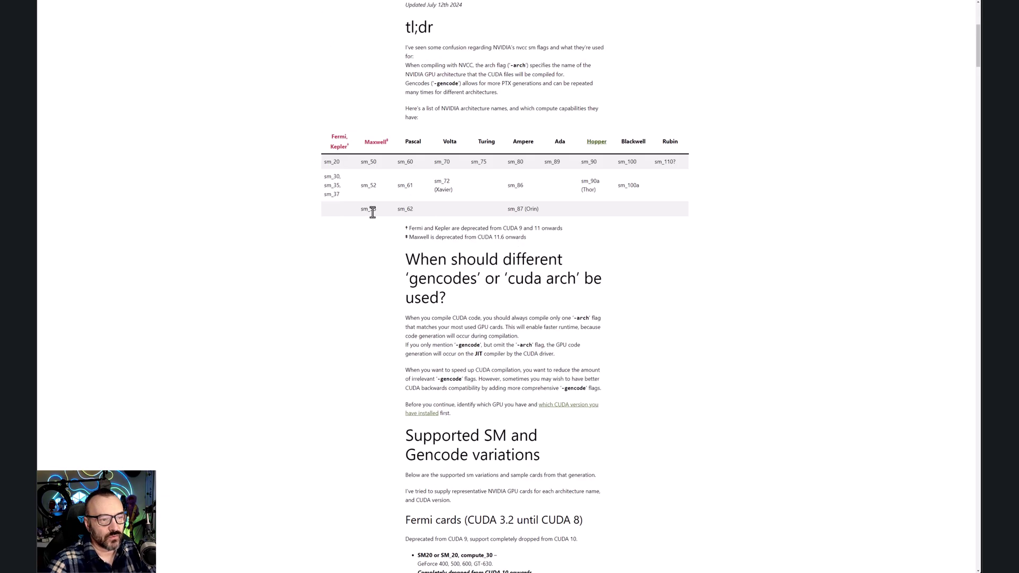
scroll(470, 224, "down", 10)
scroll(468, 224, "down", 13)
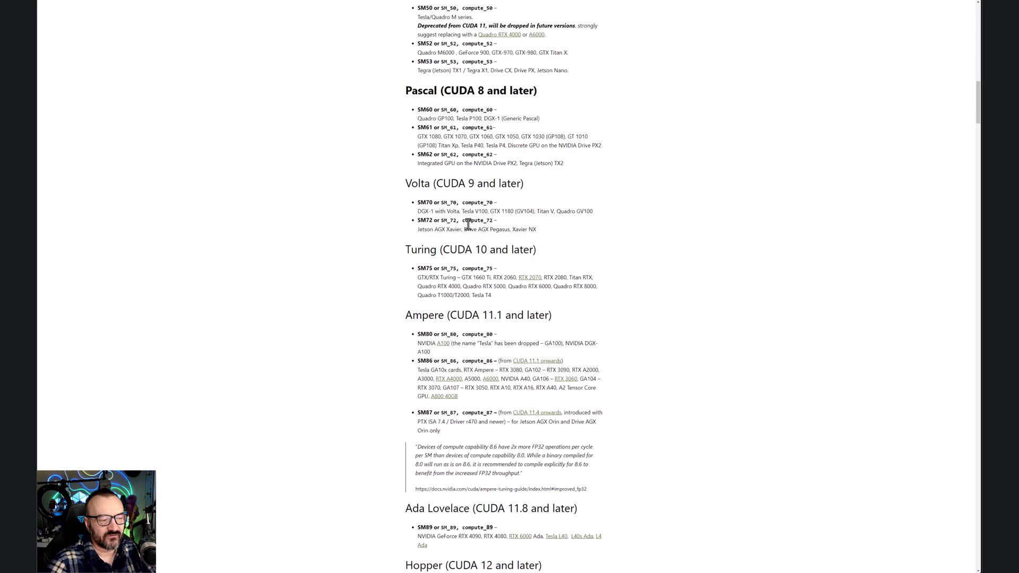
scroll(468, 224, "down", 2)
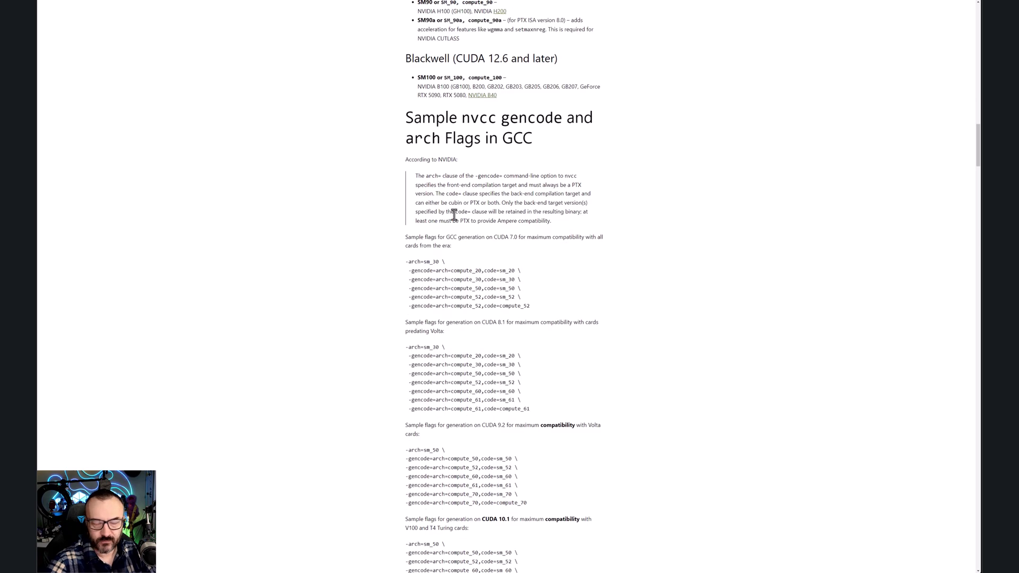
Step: Return to the README and highlight the default TORCH_CUDA_ARCH_LIST line and the example value 8.9 for the RTX 4060 Ti
key("ctrl+Tab")
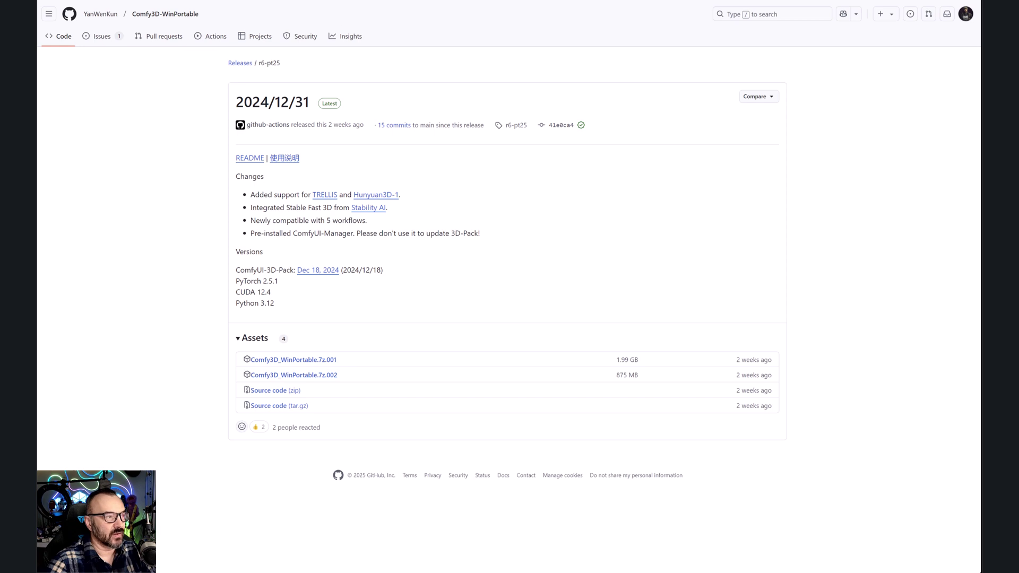
key("ctrl+Tab")
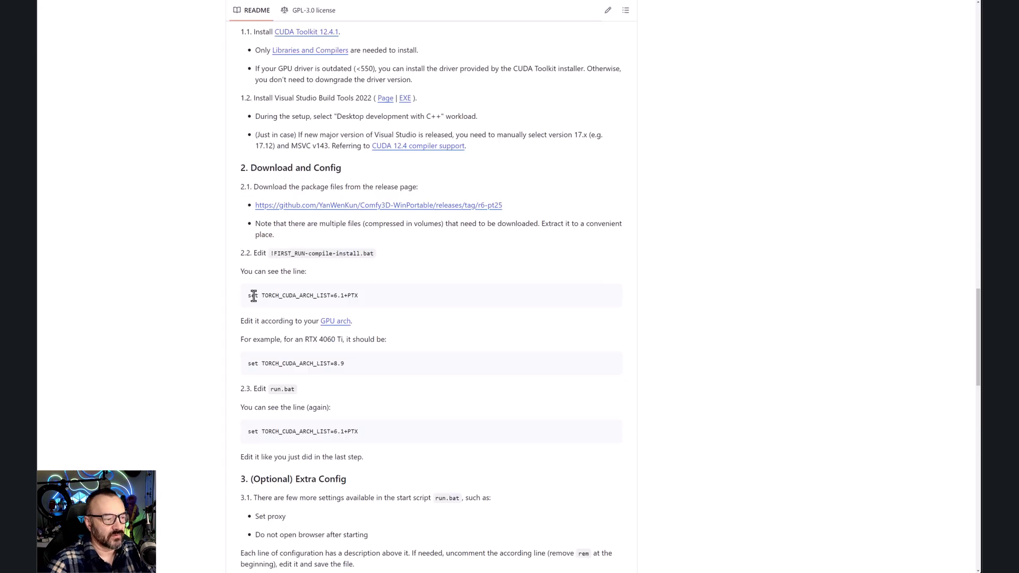
left_click_drag(251, 298, 400, 295)
left_click(371, 296)
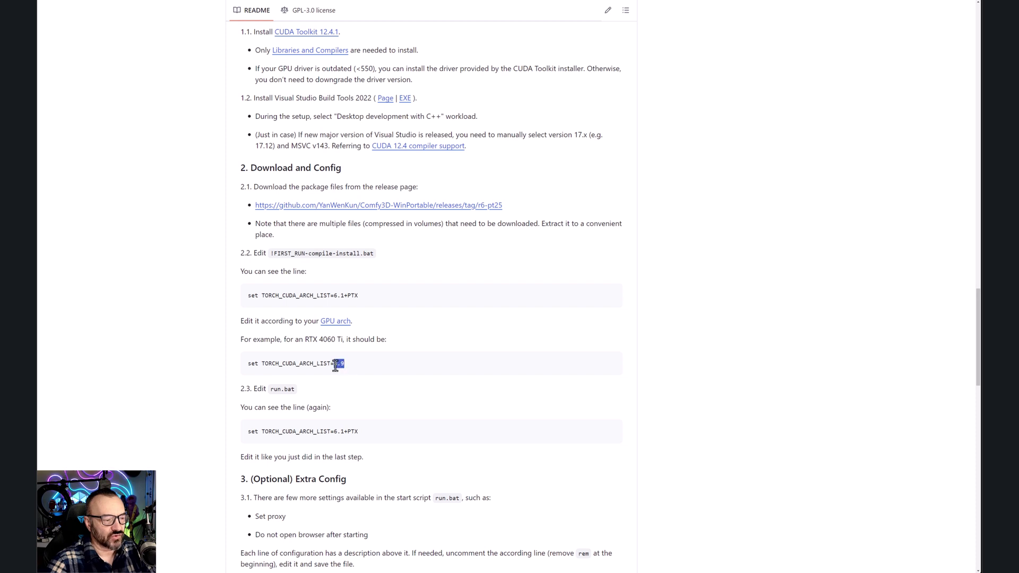
left_click(503, 365)
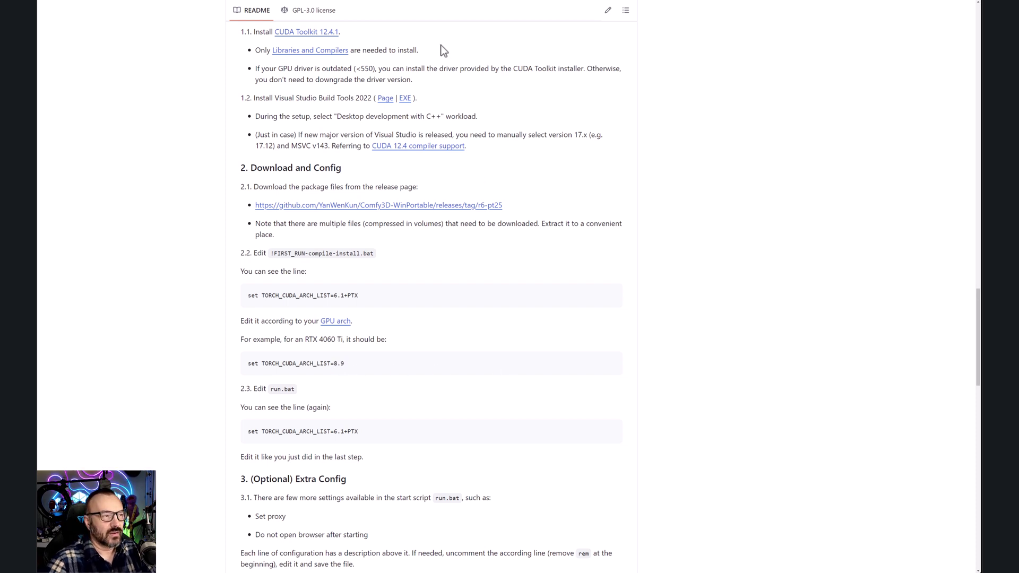
Step: Go back to the CUDA architecture article and read the sample gencode flags and the TORCH_CUDA_ARCH_LIST for PyTorch section
key("ctrl+Tab")
scroll(613, 281, "down", 10)
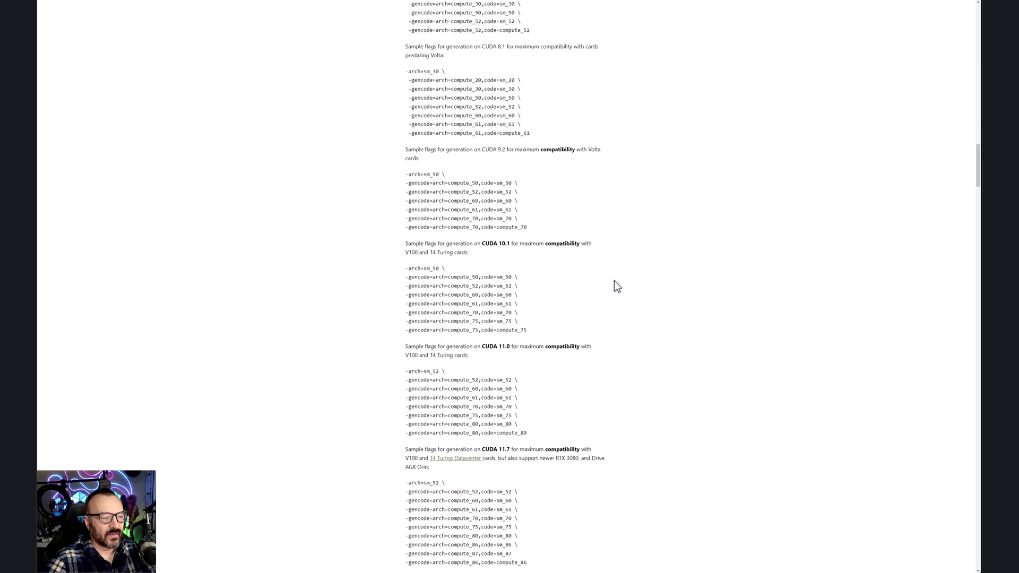
scroll(614, 280, "down", 15)
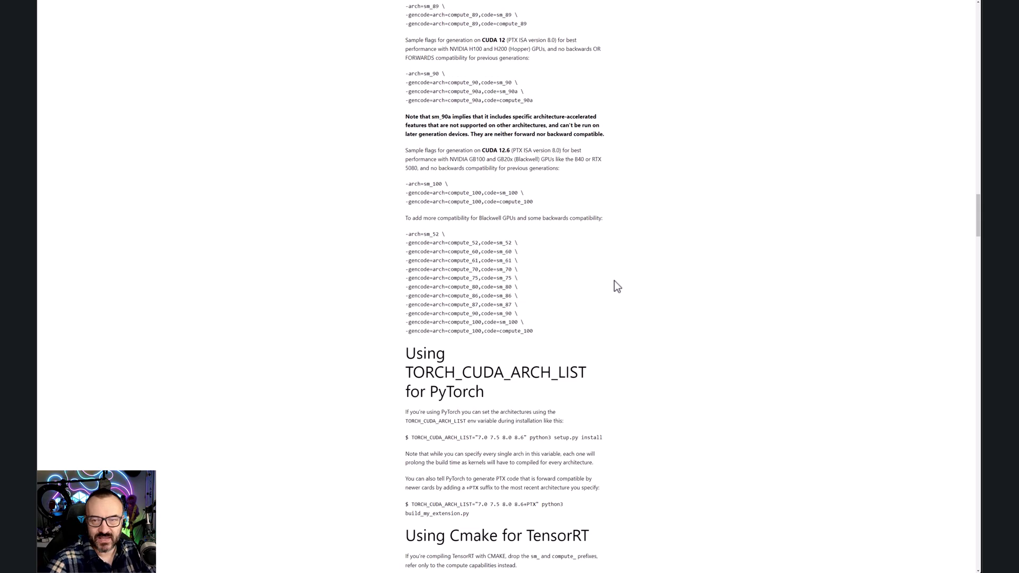
scroll(614, 281, "down", 5)
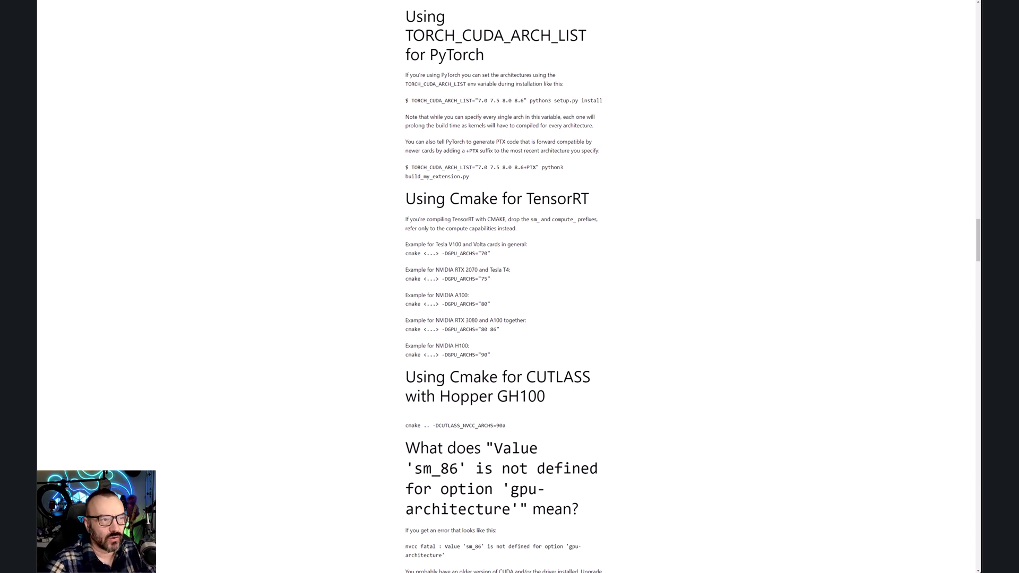
Step: Switch to the ChatGPT conversation, enlarge the page, and read the answer on the TORCH_CUDA_ARCH_LIST value for an RTX 3090
key("ctrl+Tab")
key("ctrl+plus")
key("ctrl+plus")
key("ctrl+plus")
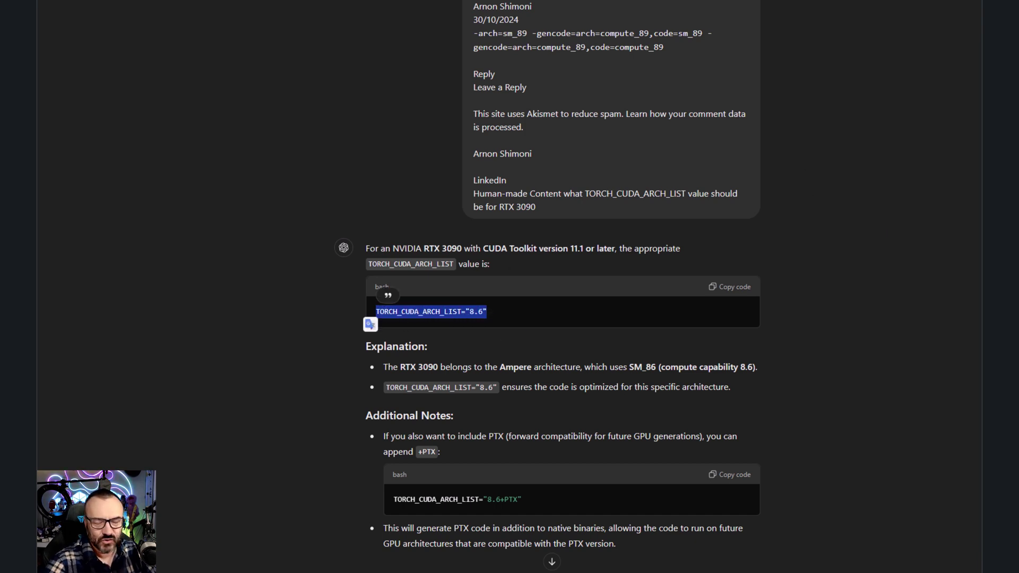
left_click(552, 319)
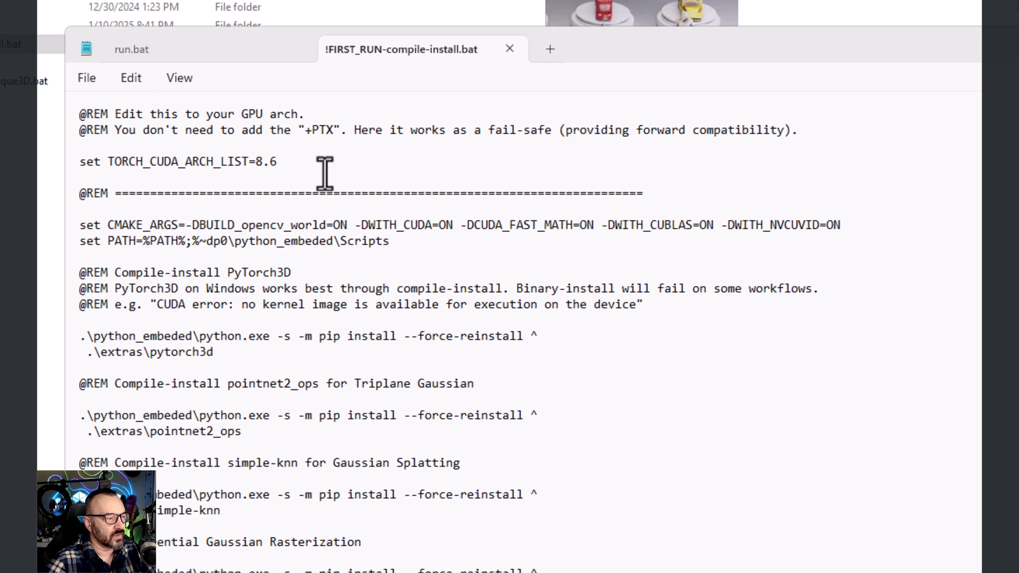
Step: In Notepad, highlight the TORCH_CUDA_ARCH_LIST setting in !FIRST_RUN-compile-install.bat and in run.bat
left_click_drag(325, 171, 108, 164)
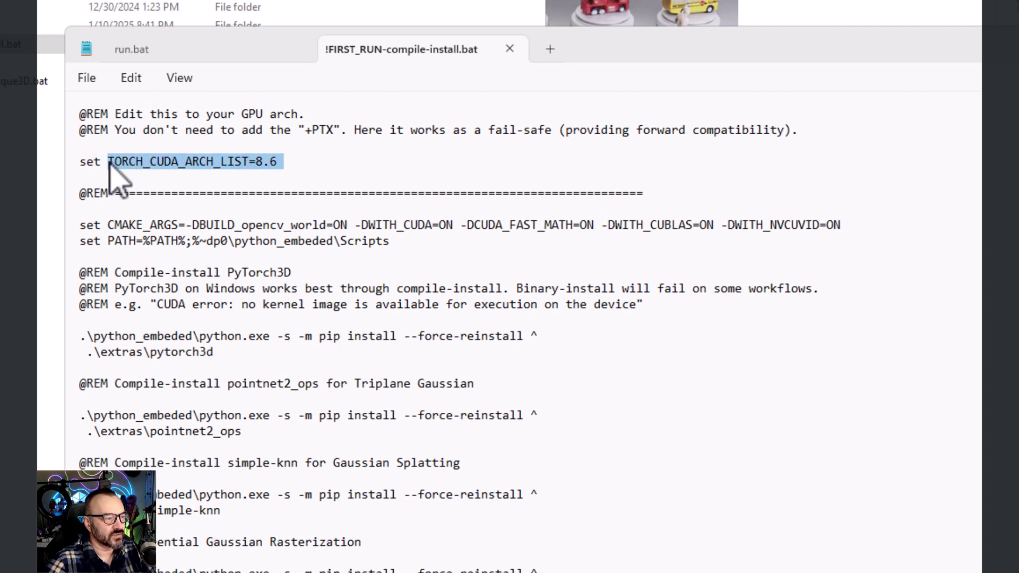
left_click(225, 49)
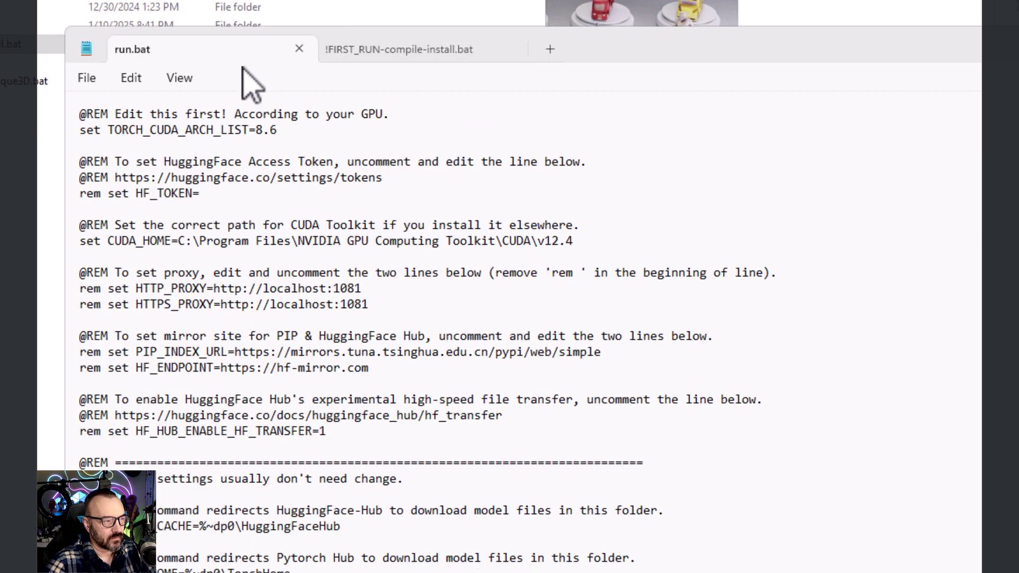
left_click_drag(285, 133, 113, 134)
left_click(602, 352)
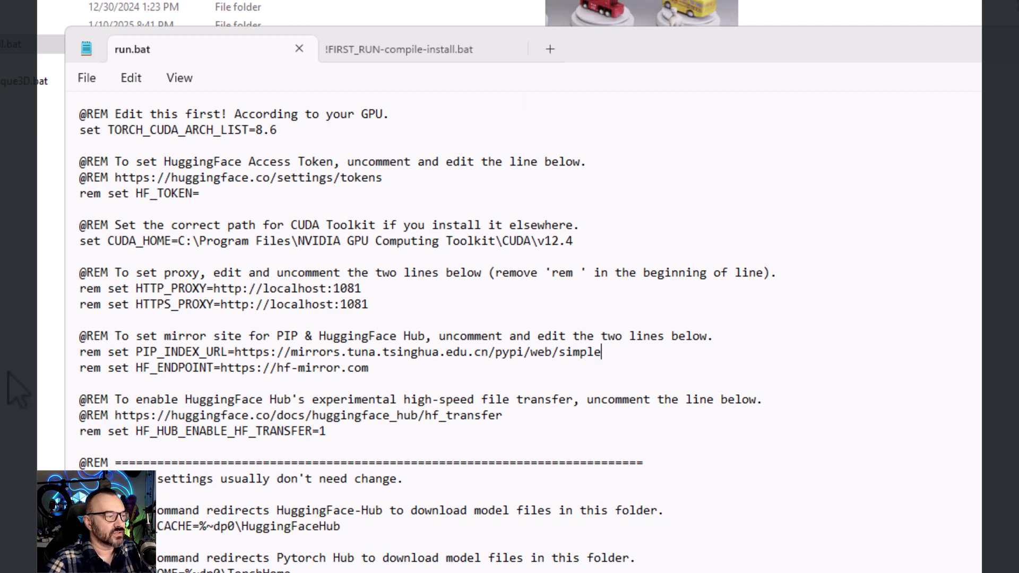
Step: Switch back to the Comfy3D-WinPortable repository page in the browser and look through its file list and README
left_click(16, 391)
left_click(212, 44)
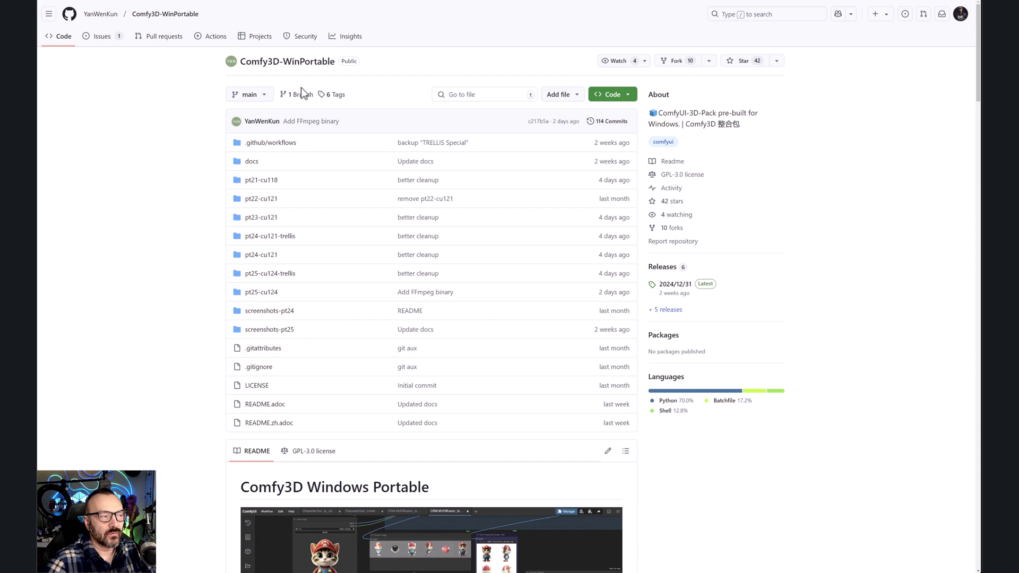
scroll(207, 155, "down", 6)
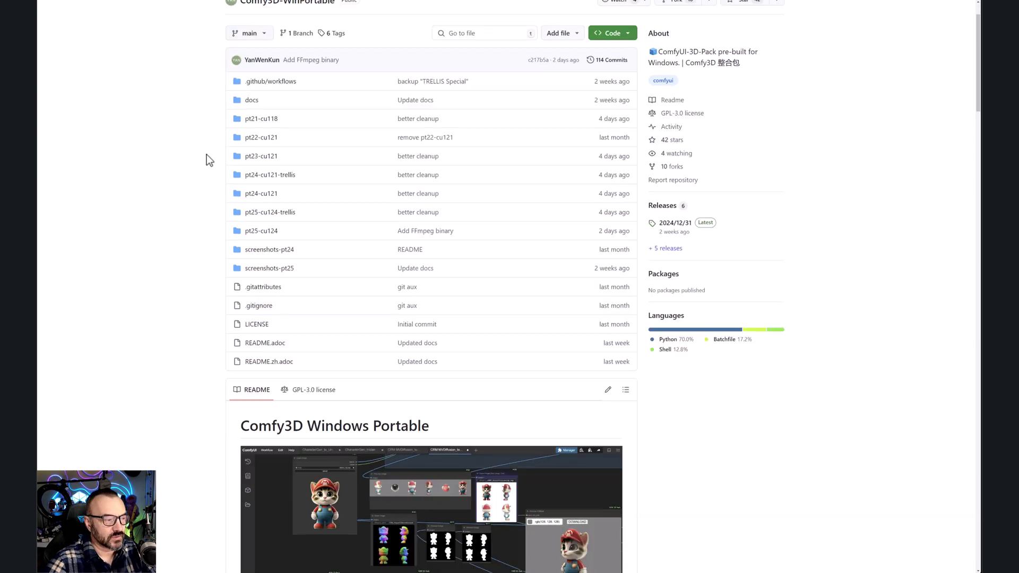
scroll(193, 308, "down", 7)
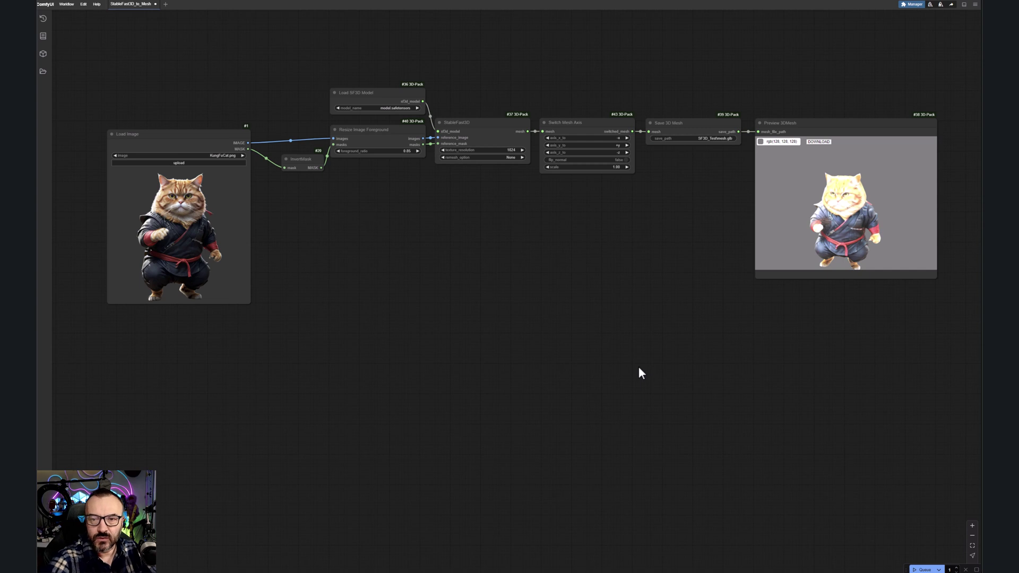
Step: Select PirateCat.png as the image in the Load Image node and queue the StableFast3D workflow to generate a mesh
left_click(215, 155)
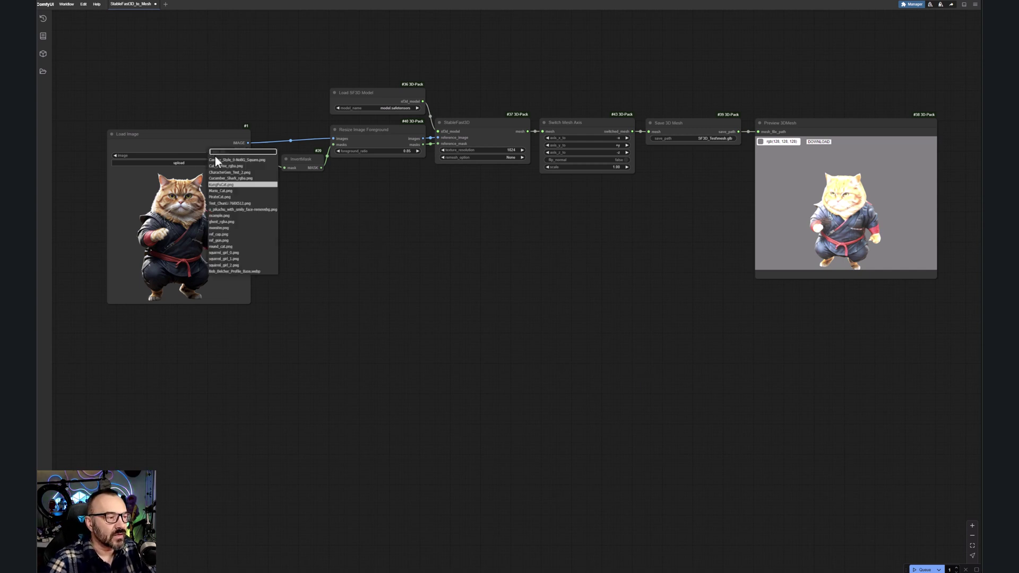
left_click(235, 197)
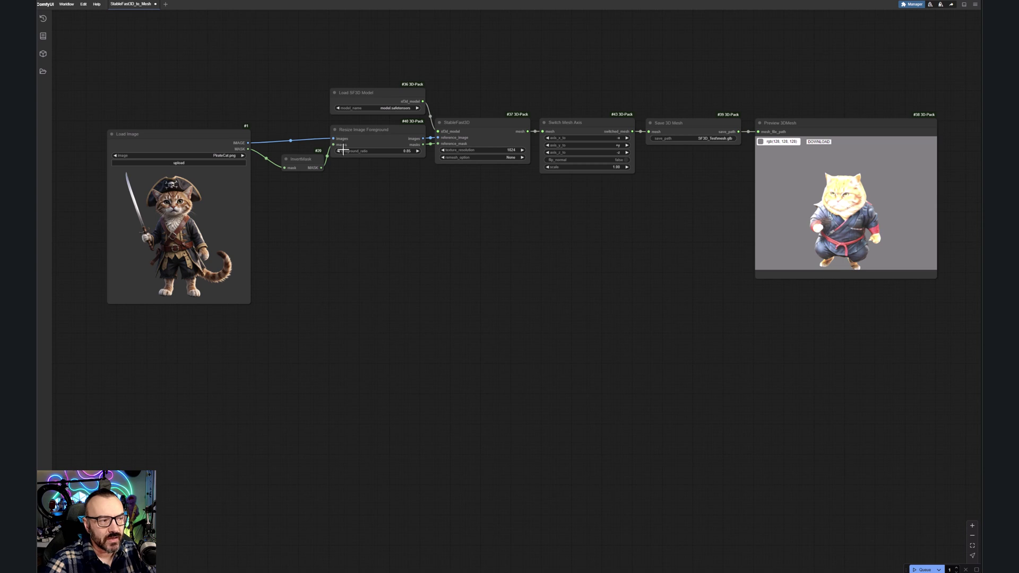
left_click(924, 570)
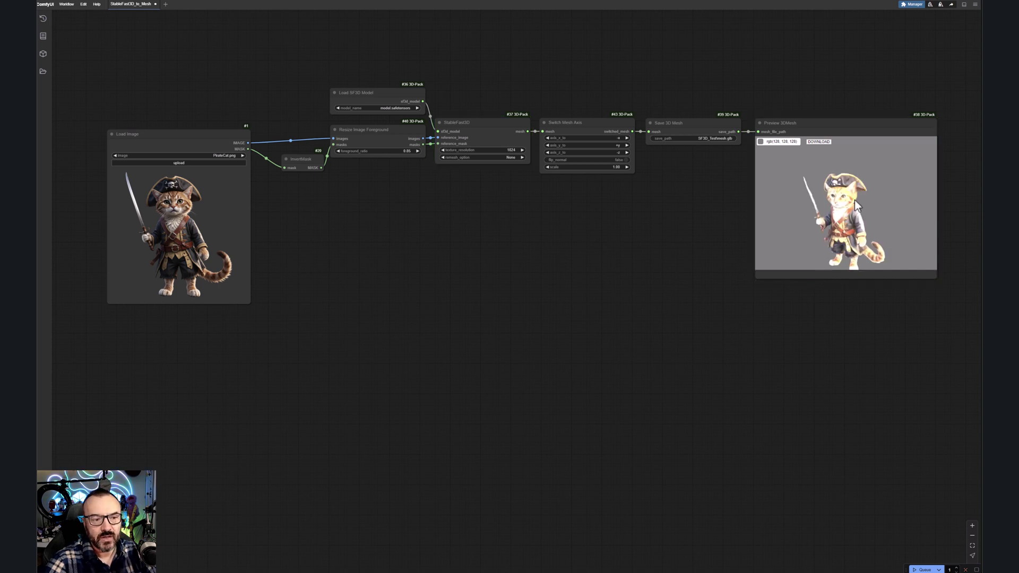
Step: Rotate the generated mesh in Preview 3DMesh and review the settings of the StableFast3D, Switch Mesh Axis and Save 3D Mesh nodes
left_click_drag(855, 199, 875, 193)
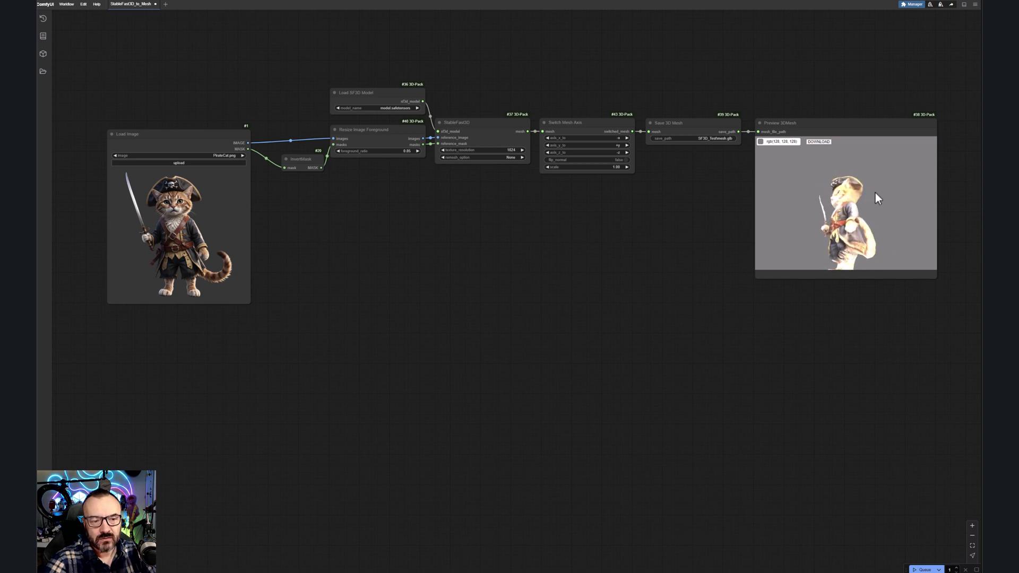
mouse_move(859, 228)
left_mouse_down()
mouse_move(859, 205)
mouse_move(863, 225)
left_mouse_up()
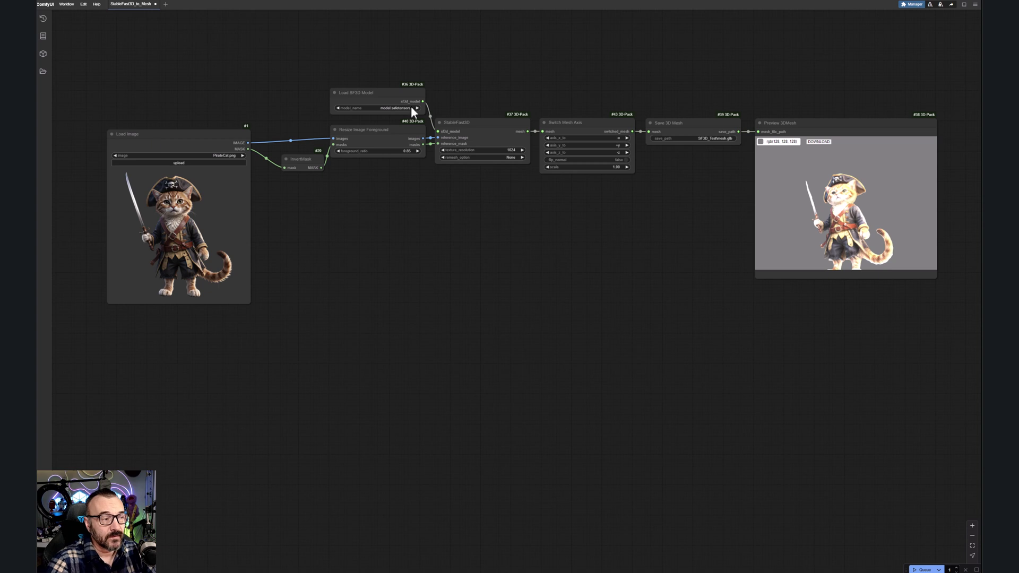
scroll(441, 147, "up", 10)
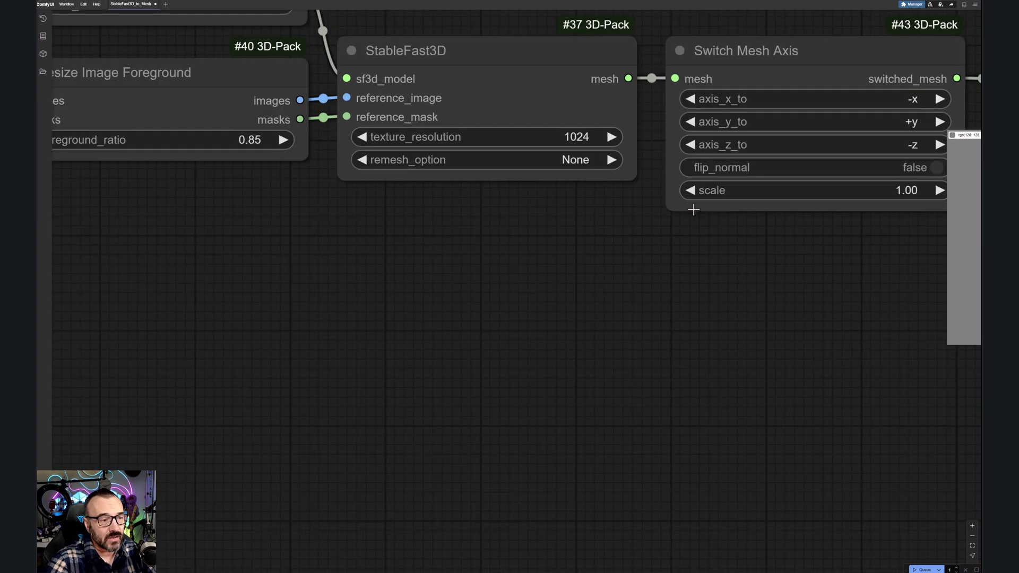
left_click_drag(554, 226, 462, 363)
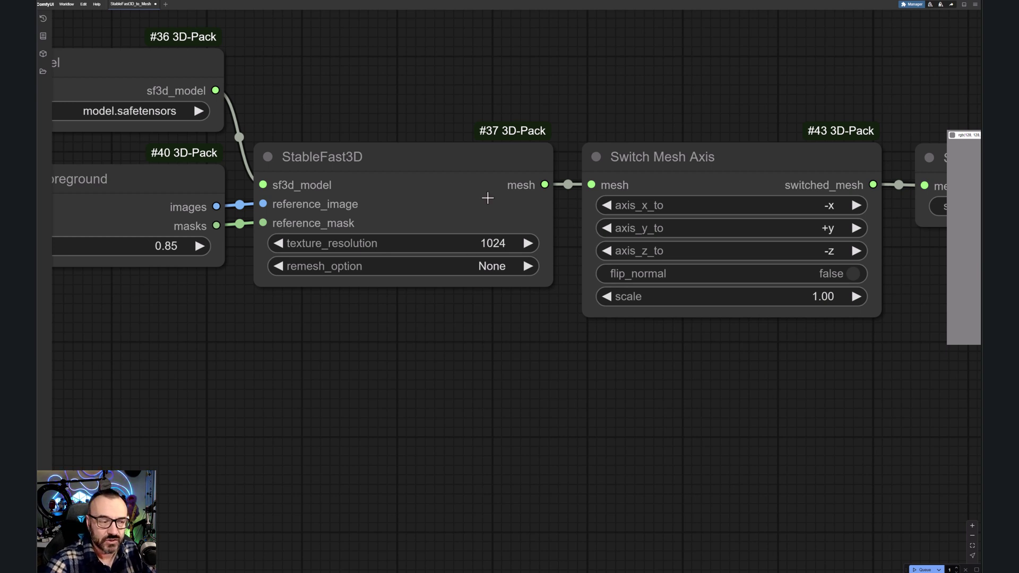
scroll(822, 371, "down", 1)
left_click_drag(823, 370, 508, 302)
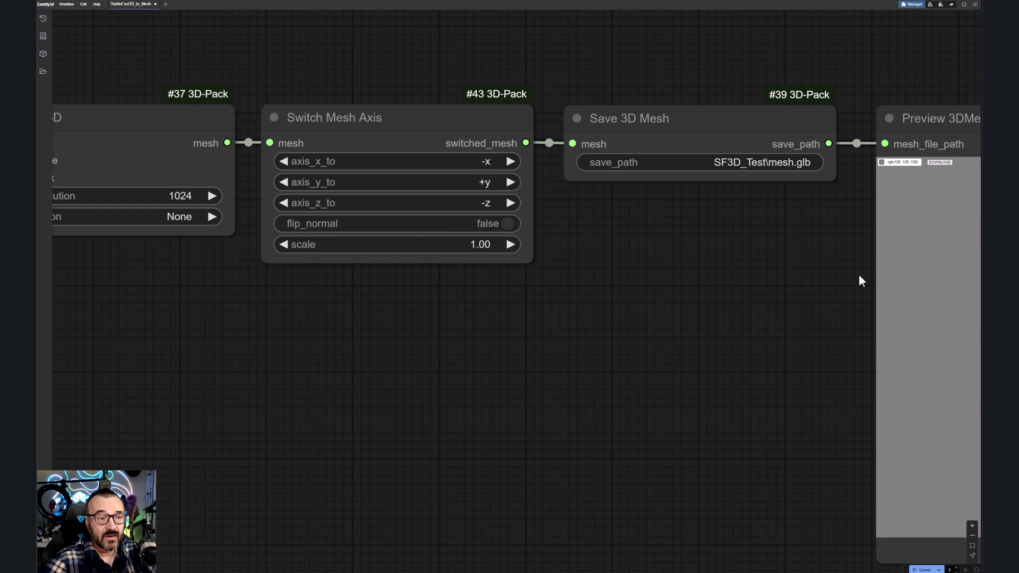
left_click_drag(811, 283, 565, 246)
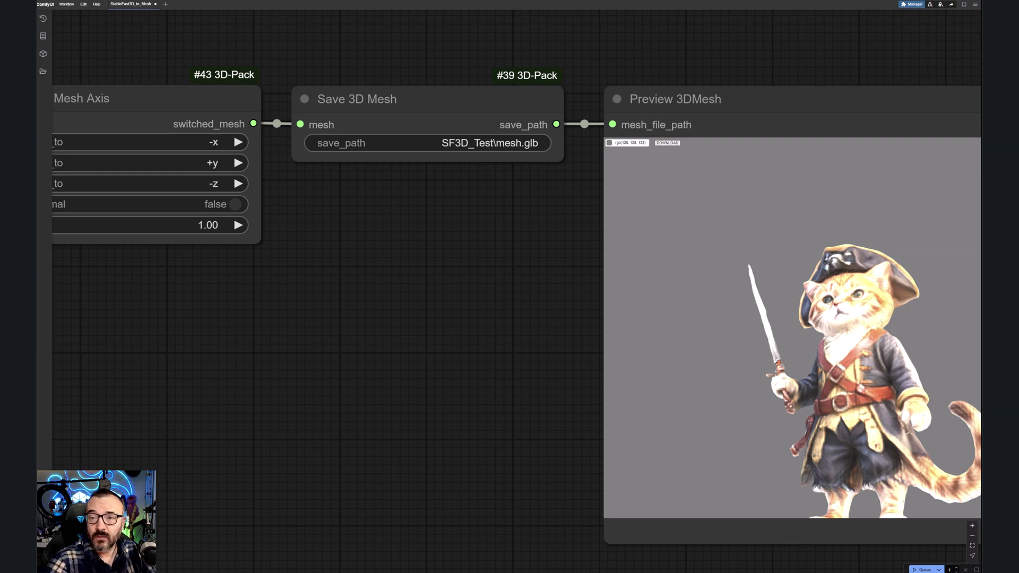
Step: Switch to File Explorer and locate mesh.glb in the SF3D_Test subfolder of the ComfyUI output folder
key("alt+Tab")
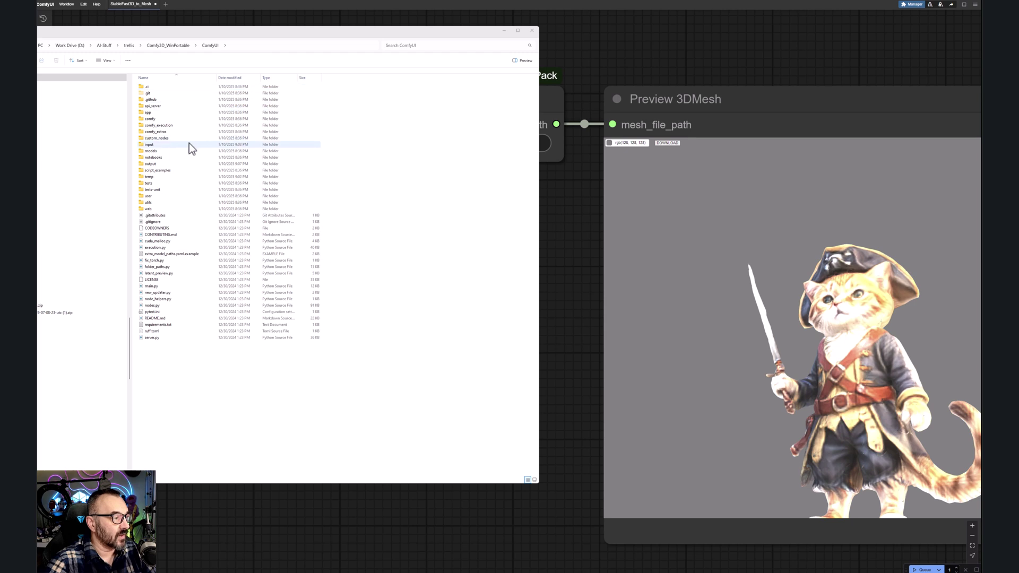
double_click(170, 164)
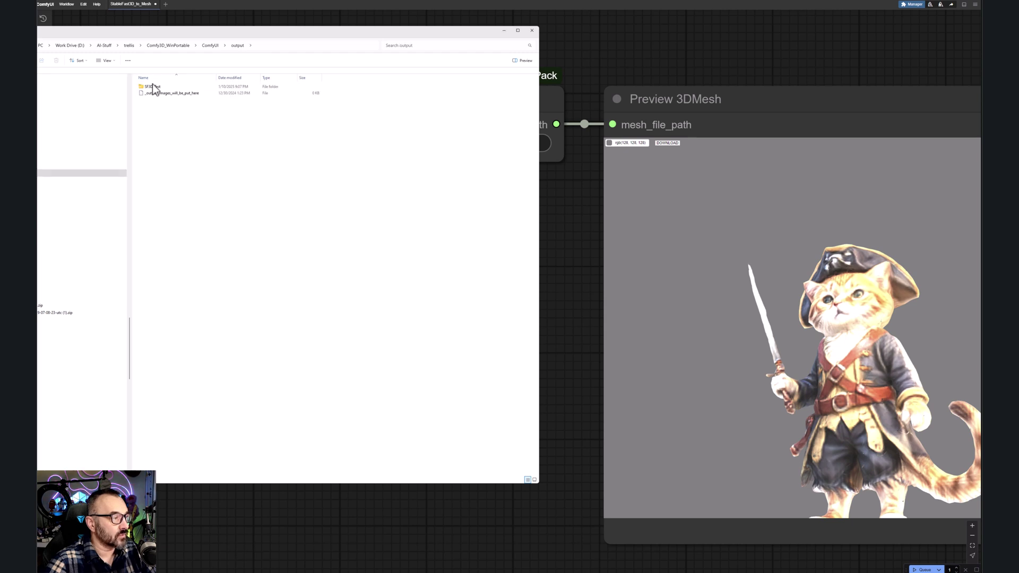
double_click(154, 88)
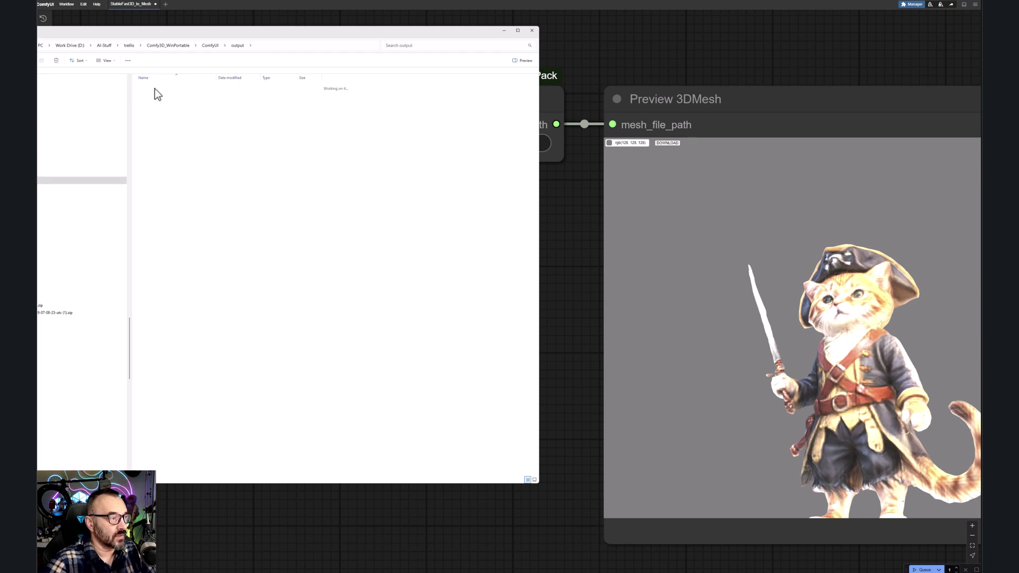
left_click(158, 87)
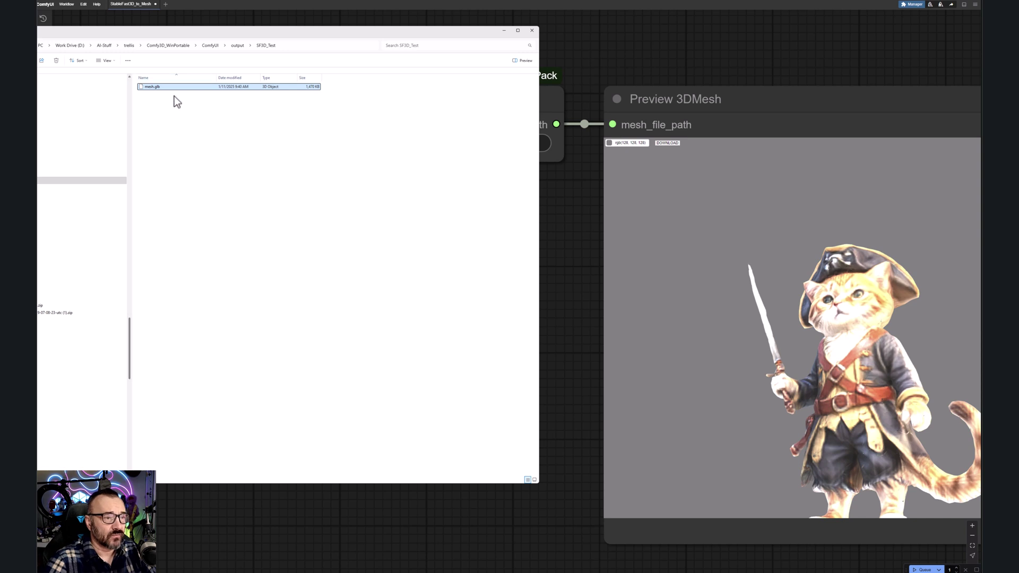
Step: Return to ComfyUI and view the whole workflow from the Load Image node to the Preview 3DMesh node
left_click(616, 42)
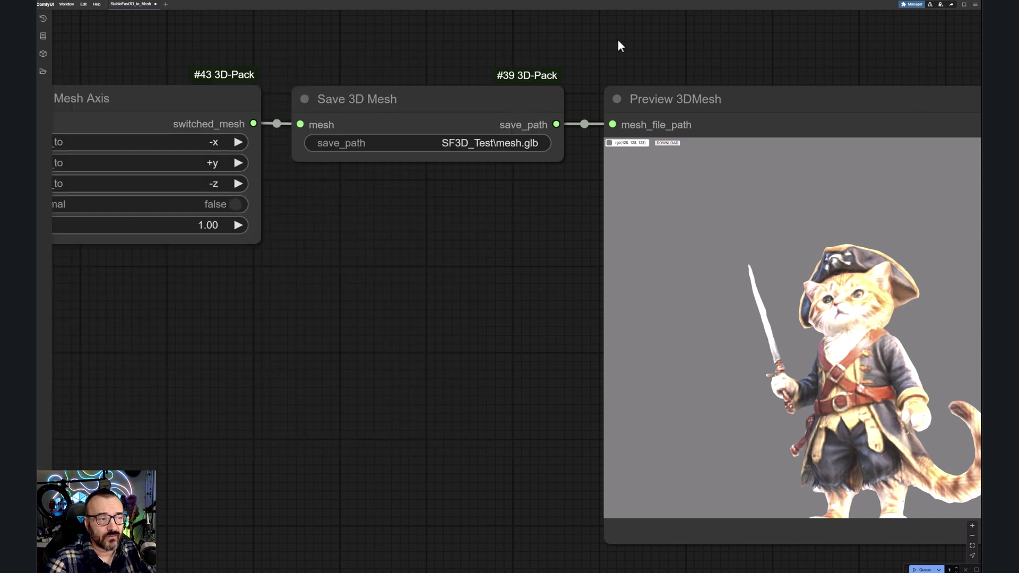
scroll(547, 268, "down", 10)
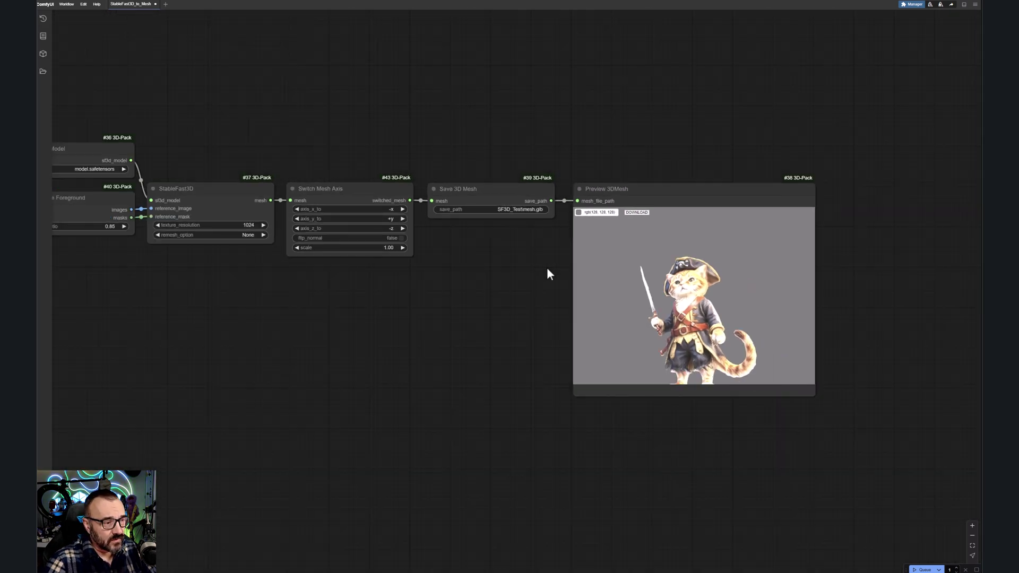
left_click_drag(349, 339, 539, 281)
scroll(580, 254, "down", 2)
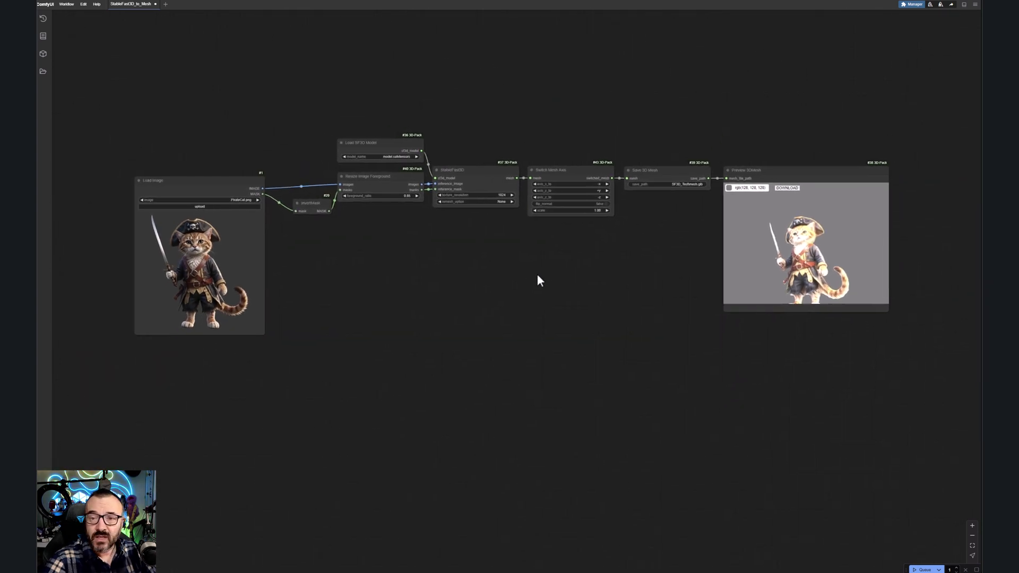
scroll(538, 276, "up", 1)
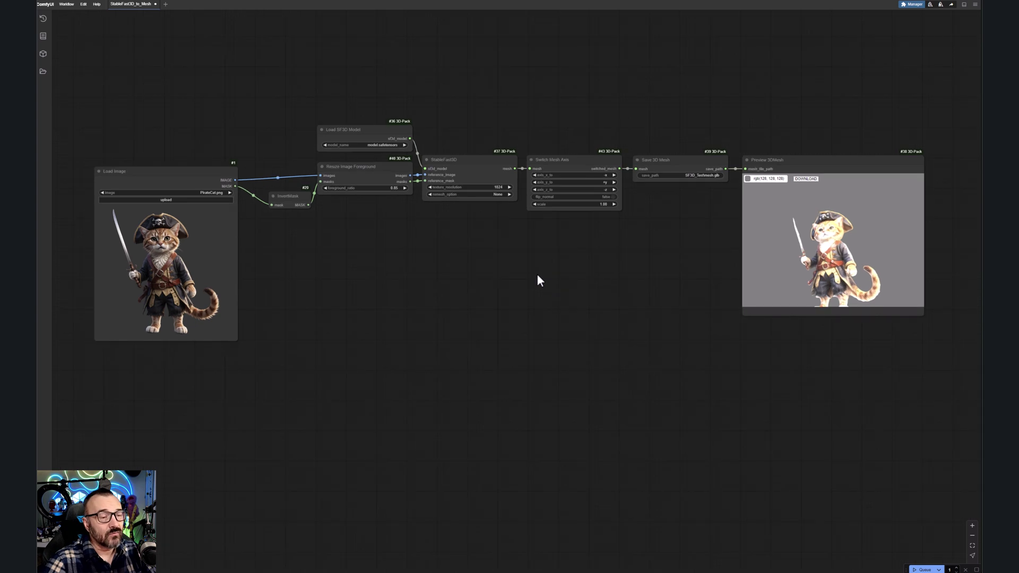